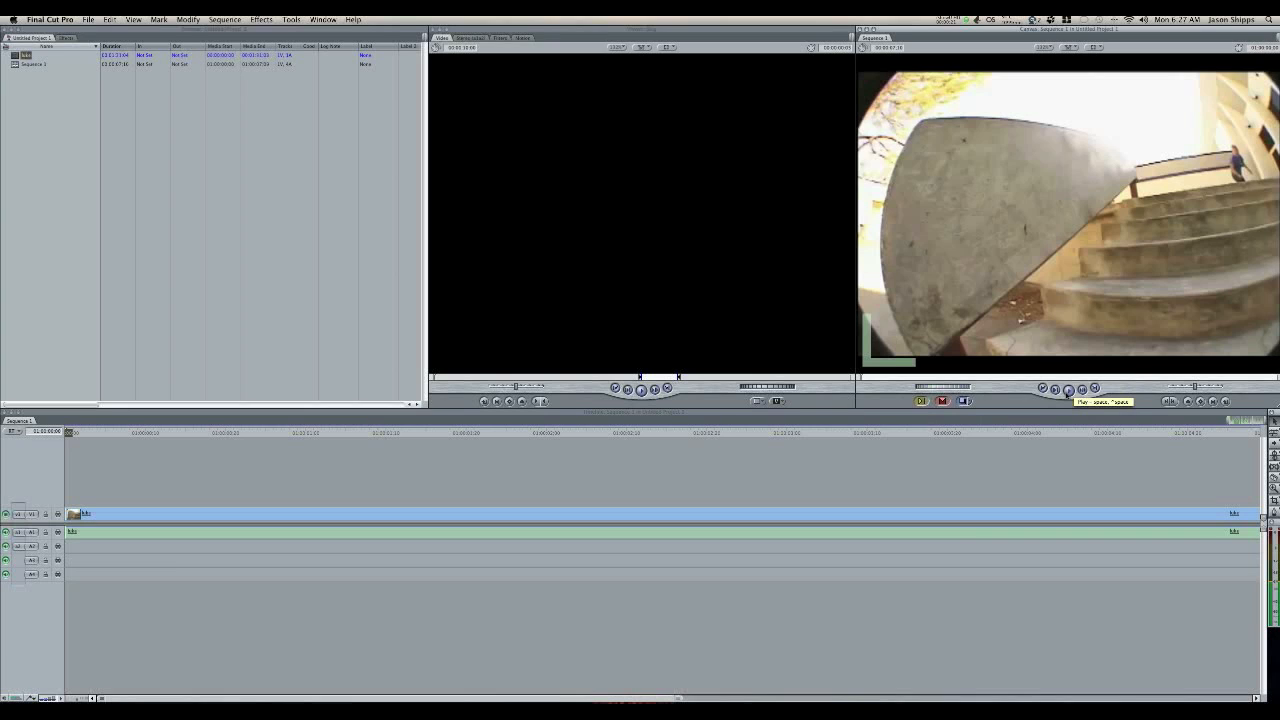
Step: Play the sequence and scrub frame by frame through the skater's landing to examine where the trick ends
{"action": "left_click", "coordinate": [1068, 390]}
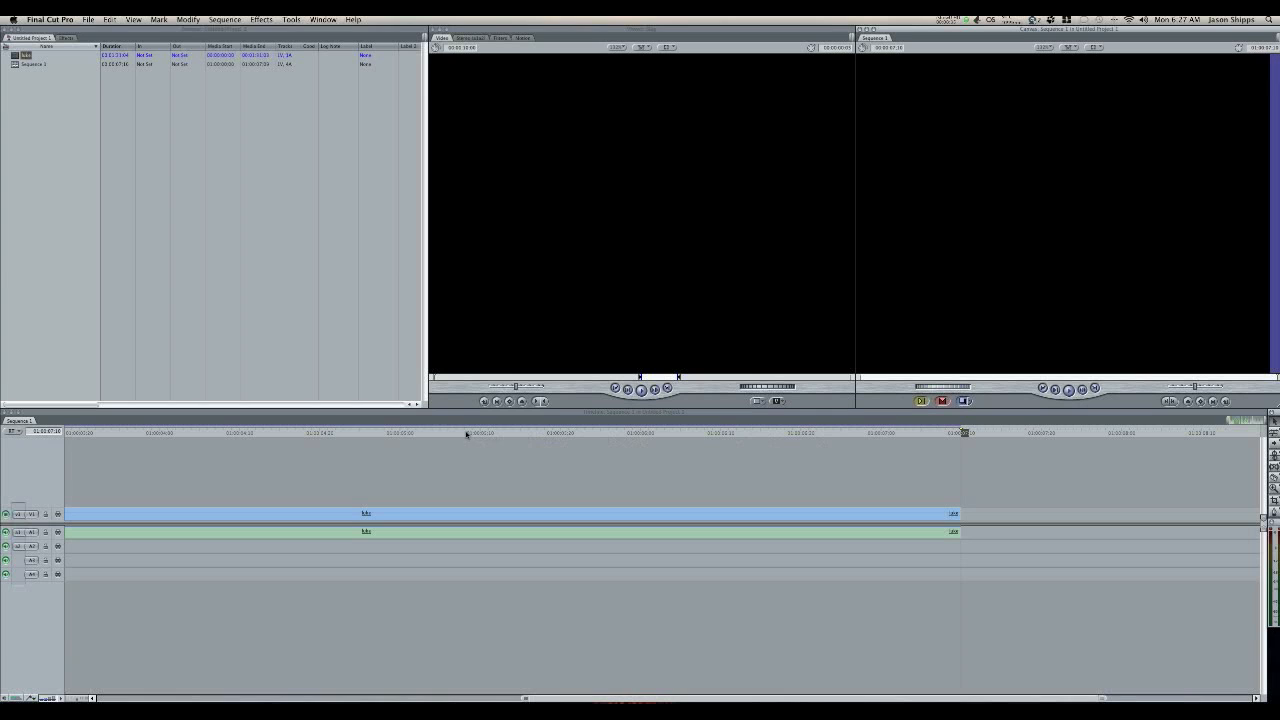
{"action": "left_click", "coordinate": [400, 432]}
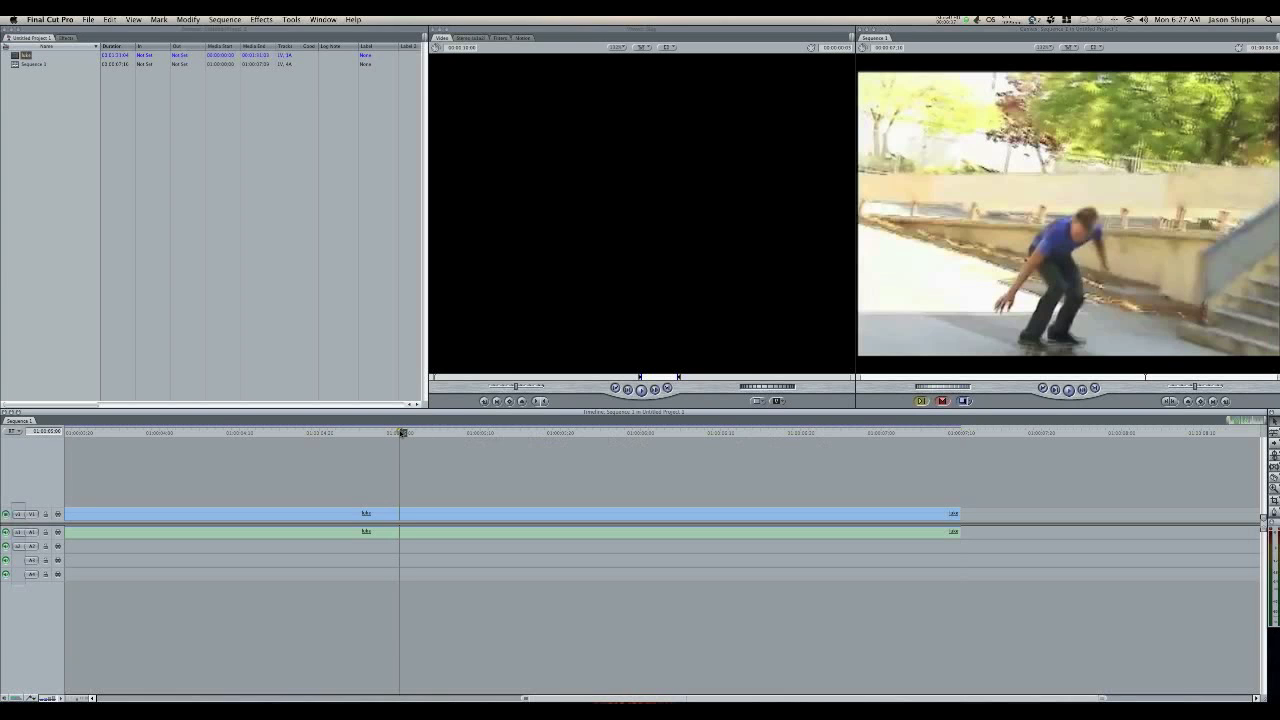
{"action": "key", "text": "Right"}
{"action": "key", "text": "Right"}
{"action": "key", "text": "Right"}
{"action": "key", "text": "Right"}
{"action": "key", "text": "Right"}
{"action": "key", "text": "Right"}
{"action": "key", "text": "Right"}
{"action": "key", "text": "Right"}
{"action": "key", "text": "Right"}
{"action": "key", "text": "Right"}
{"action": "key", "text": "Right"}
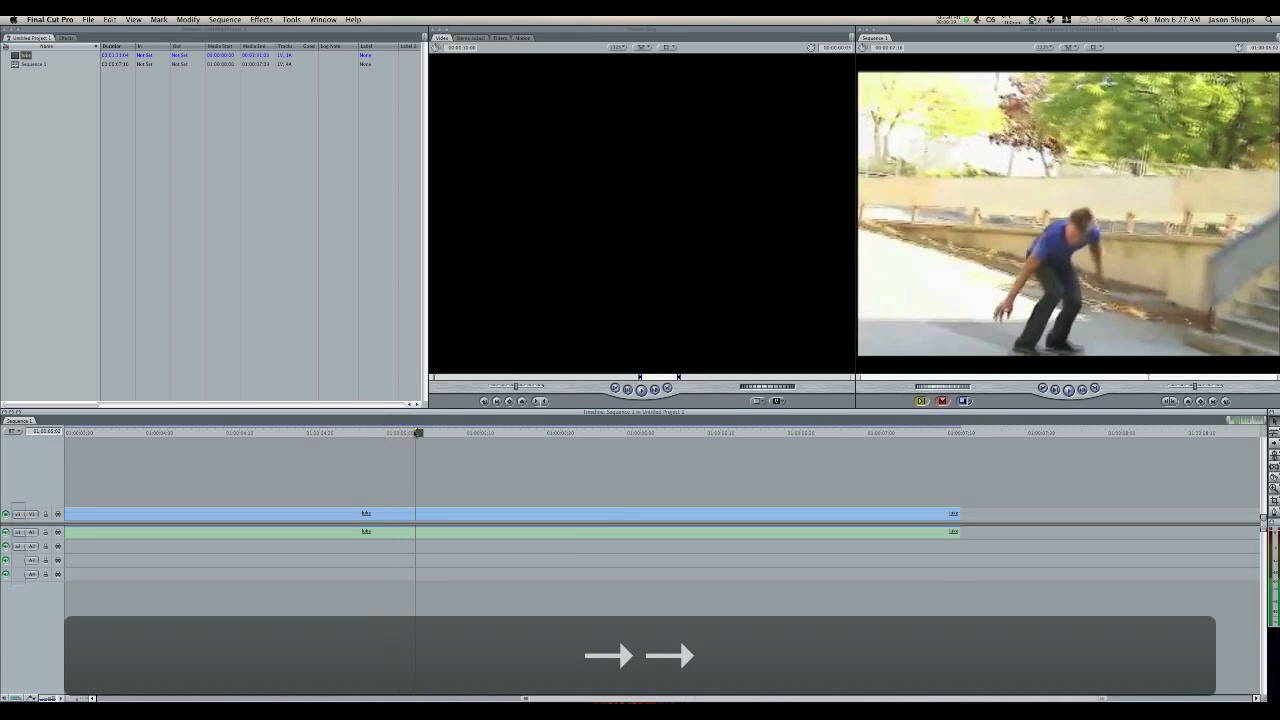
{"action": "key", "text": "Right"}
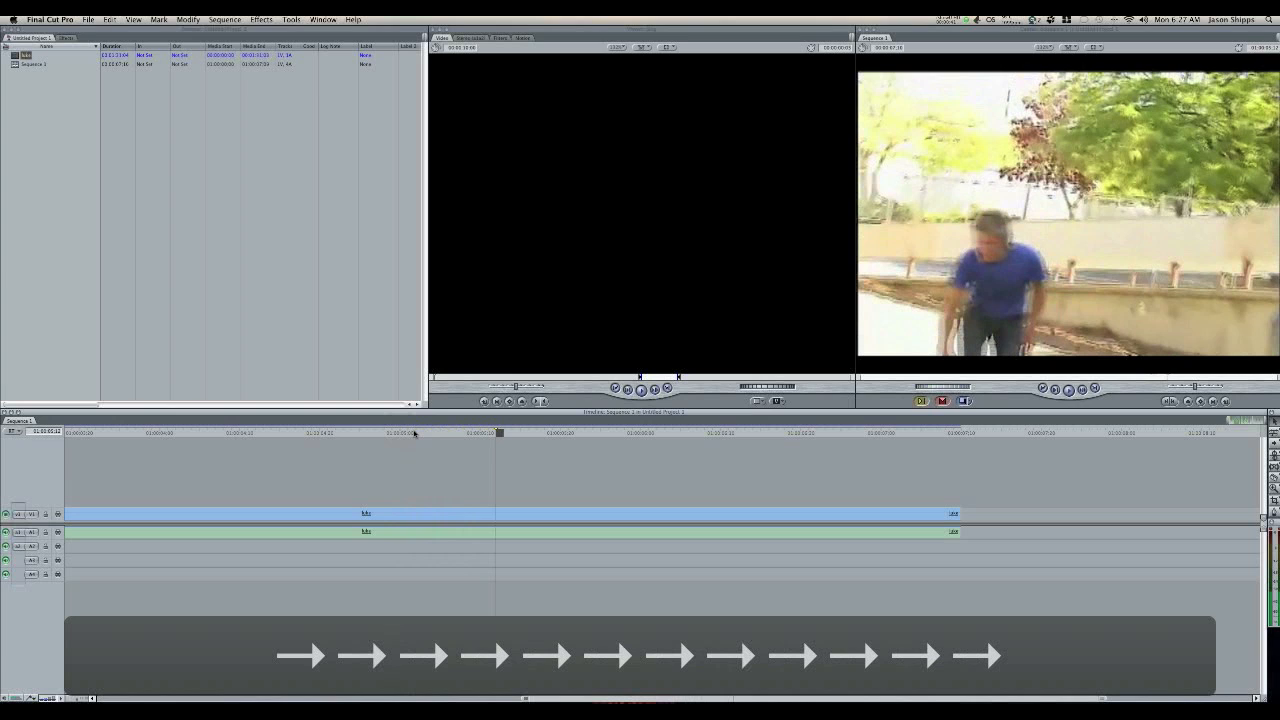
{"action": "key", "text": "Left"}
{"action": "key", "text": "Left"}
{"action": "key", "text": "Left"}
{"action": "key", "text": "Left"}
{"action": "key", "text": "Left"}
{"action": "key", "text": "Left"}
{"action": "key", "text": "Left"}
{"action": "key", "text": "Left"}
{"action": "key", "text": "Left"}
{"action": "key", "text": "Left"}
{"action": "key", "text": "Left"}
{"action": "key", "text": "Left"}
{"action": "key", "text": "Left"}
{"action": "key", "text": "Left"}
{"action": "key", "text": "Left"}
{"action": "key", "text": "Left"}
{"action": "key", "text": "Left"}
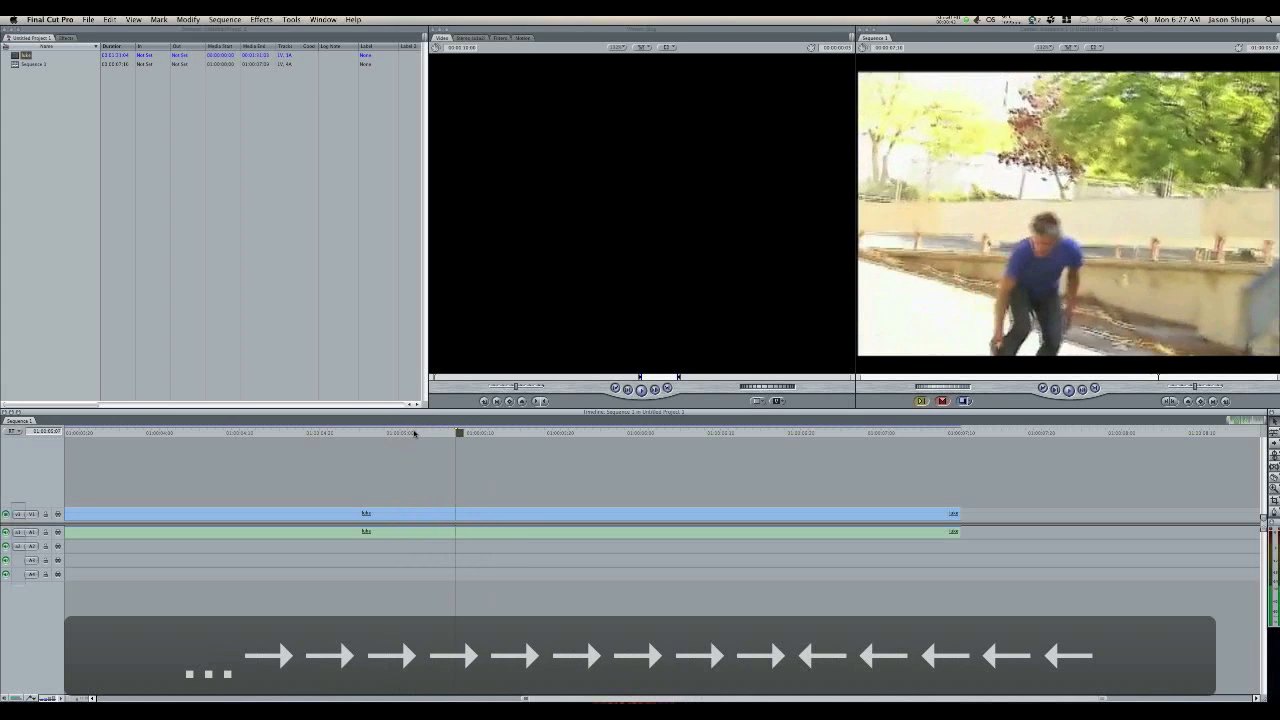
{"action": "key", "text": "Left"}
{"action": "key", "text": "Left"}
{"action": "key", "text": "Left"}
{"action": "key", "text": "Left"}
{"action": "key", "text": "Left"}
{"action": "key", "text": "Left"}
{"action": "key", "text": "Left"}
{"action": "key", "text": "Left"}
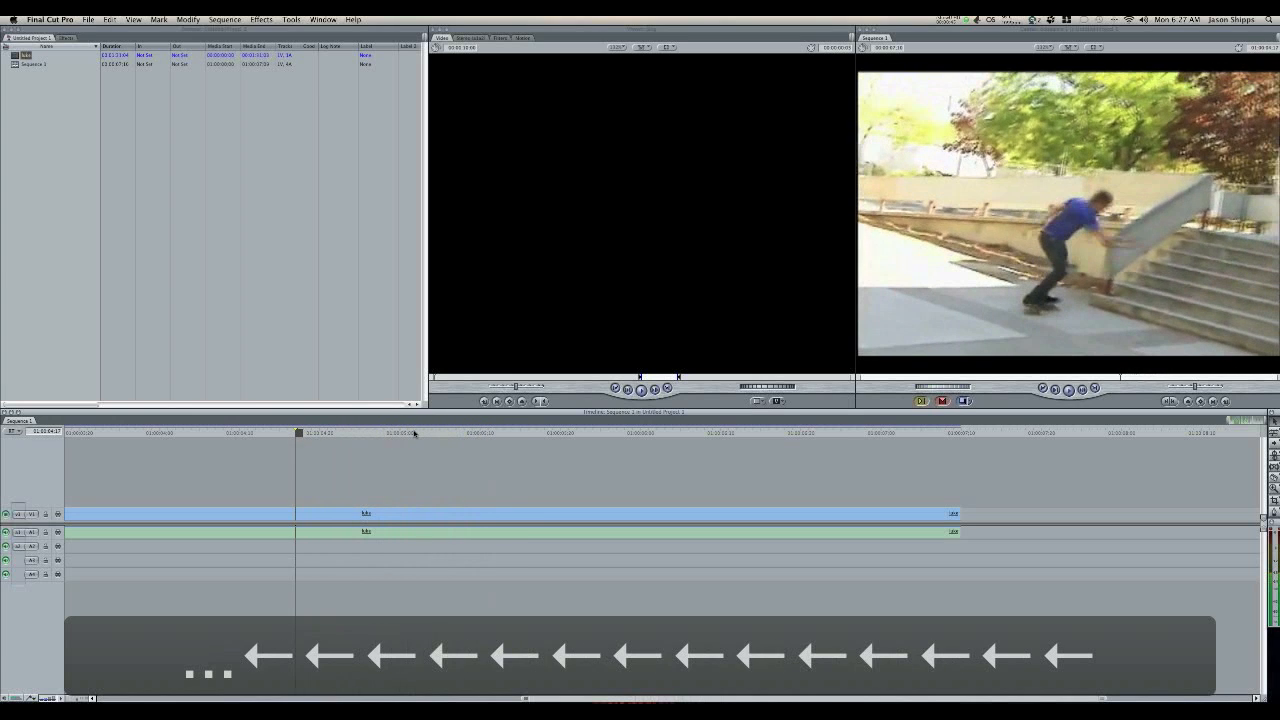
{"action": "left_click_drag", "start_coordinate": [491, 434], "coordinate": [650, 434]}
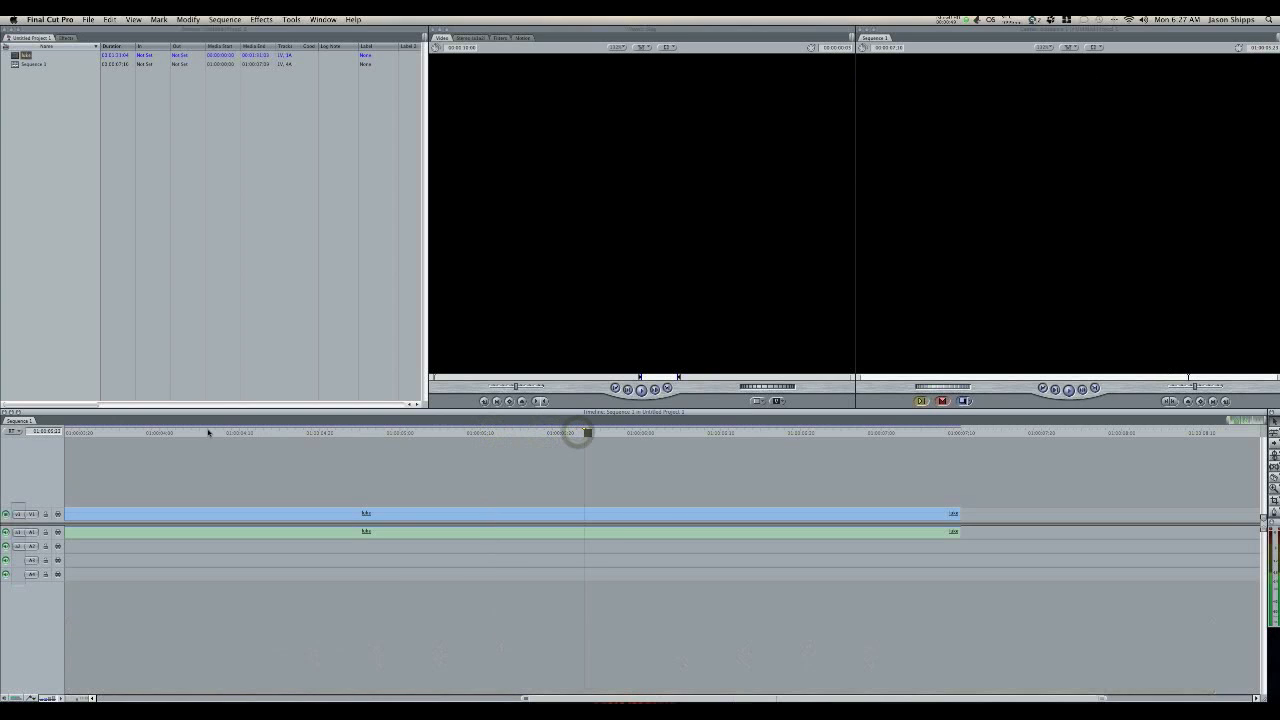
{"action": "left_click", "coordinate": [759, 433]}
Step: Position the playhead on the frame just before the skater jumps onto the ledge, at 01:00:03:17
{"action": "left_click", "coordinate": [176, 433]}
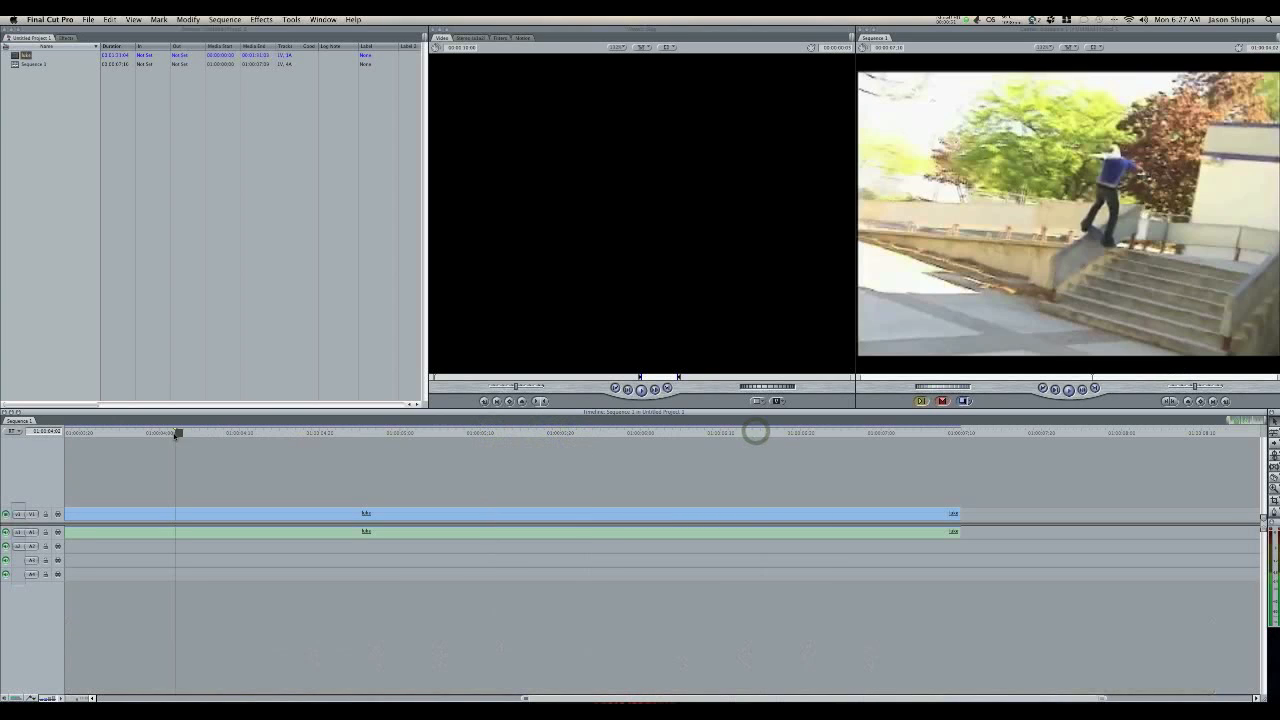
{"action": "key", "text": "Left"}
{"action": "key", "text": "Left"}
{"action": "key", "text": "Left"}
{"action": "key", "text": "Left"}
{"action": "key", "text": "Left"}
{"action": "key", "text": "Left"}
{"action": "key", "text": "Left"}
{"action": "key", "text": "Left"}
{"action": "key", "text": "Left"}
{"action": "key", "text": "Left"}
{"action": "key", "text": "Left"}
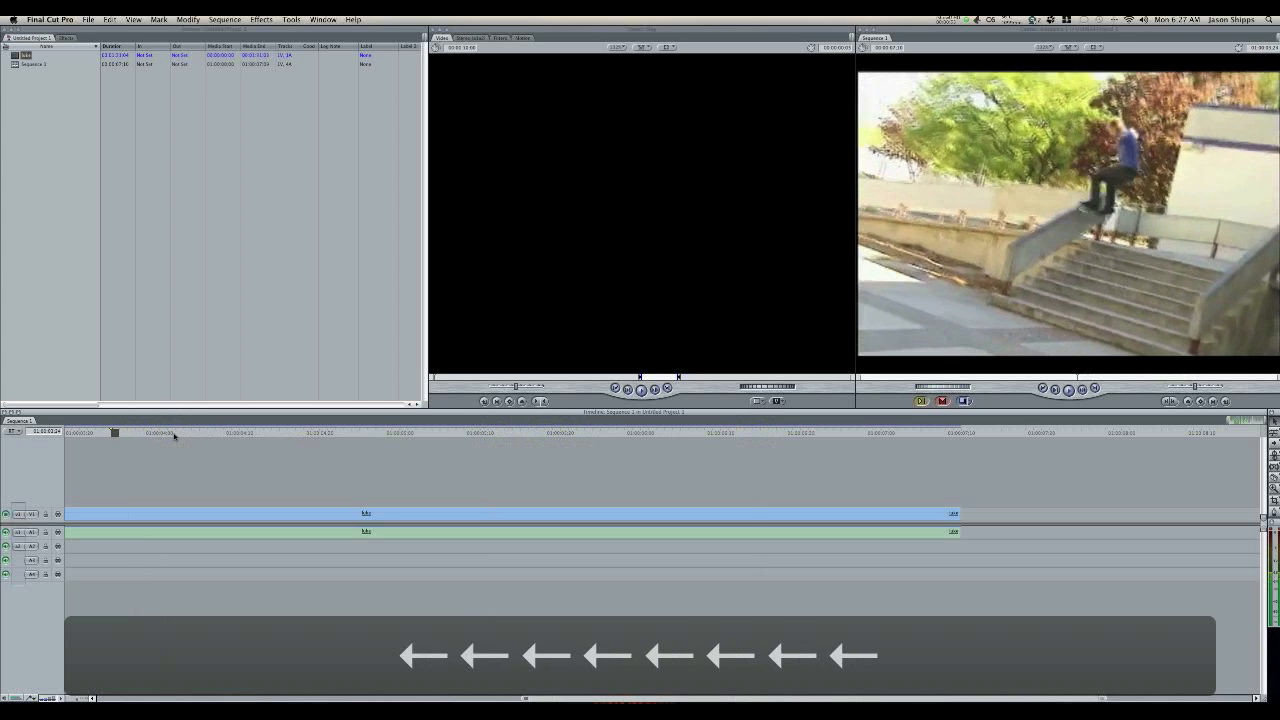
{"action": "key", "text": "Left"}
{"action": "key", "text": "Left"}
{"action": "key", "text": "Left"}
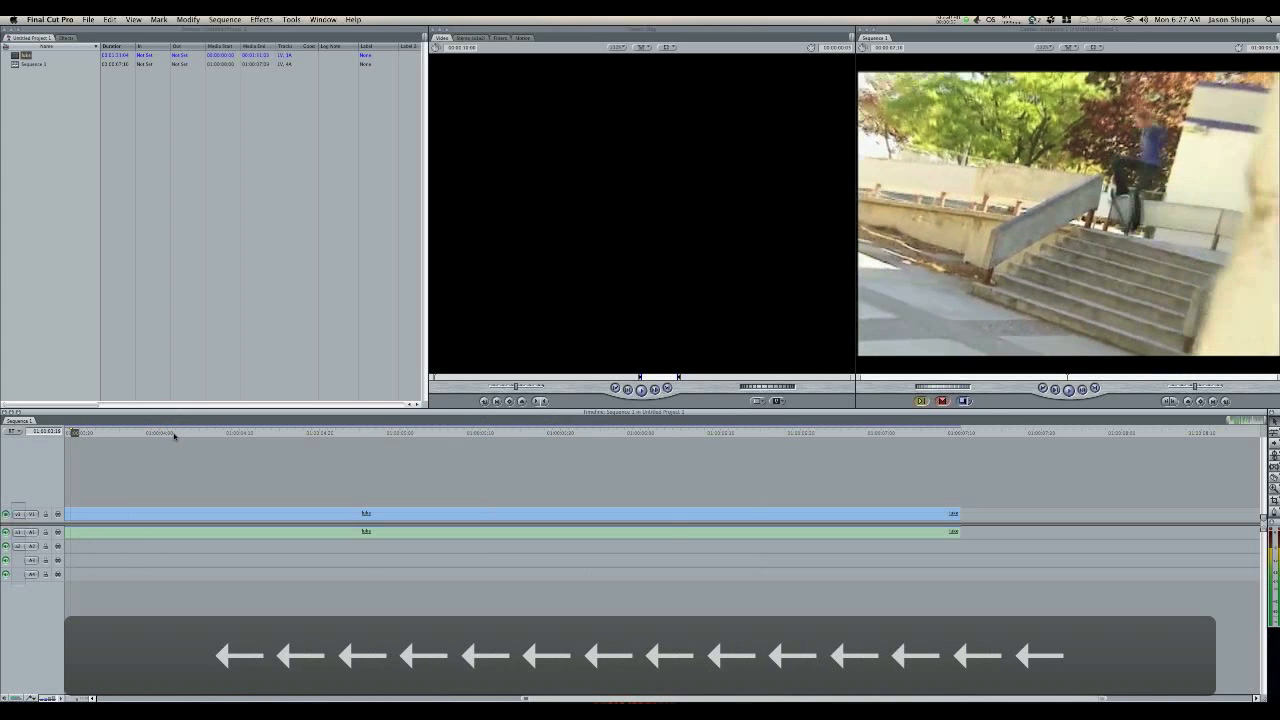
{"action": "key", "text": "Right"}
{"action": "key", "text": "Left"}
{"action": "key", "text": "Left"}
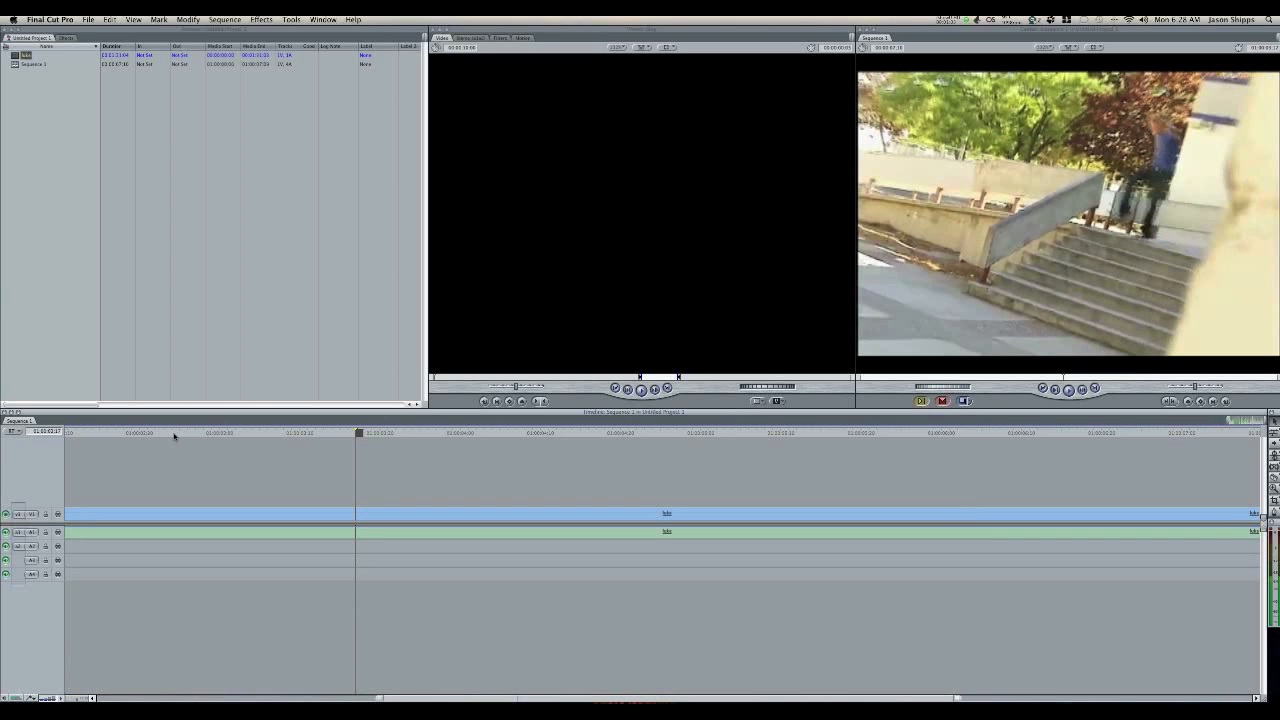
Step: Split the clip at the playhead with the Razor Blade tool
{"action": "scroll", "coordinate": [718, 636], "scroll_direction": "left", "scroll_amount": 1}
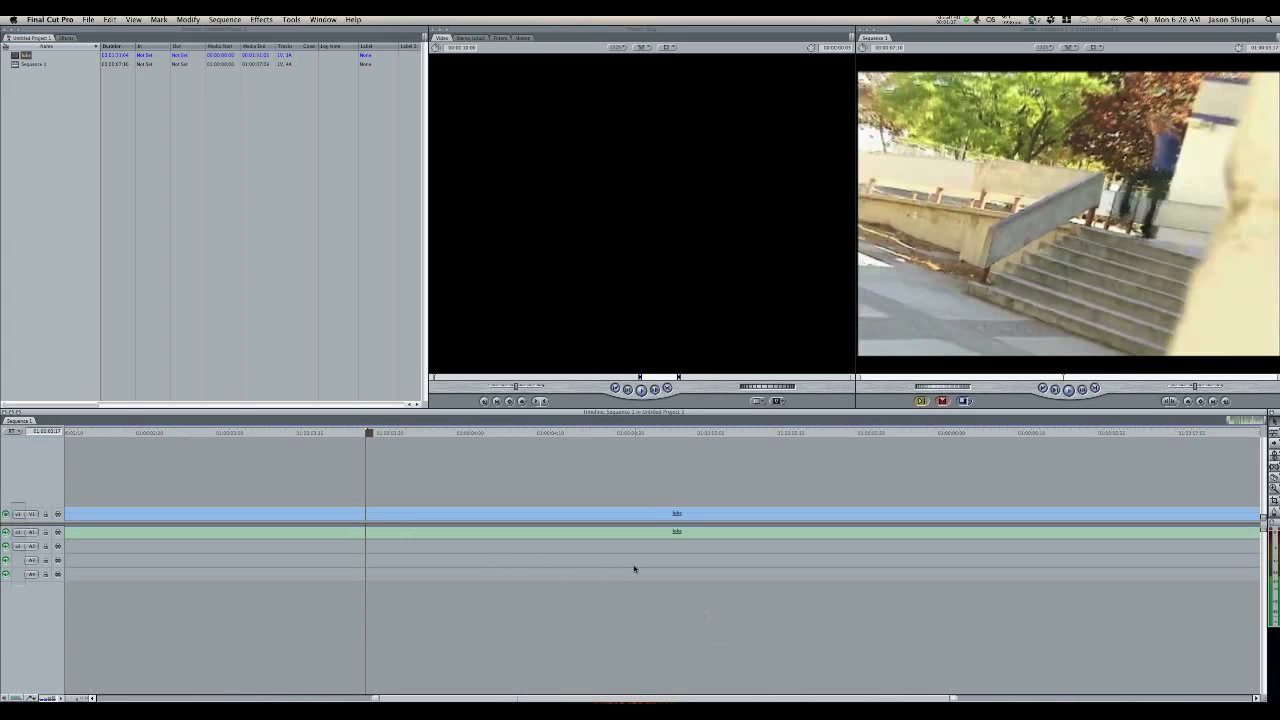
{"action": "left_click", "coordinate": [1273, 480]}
{"action": "left_click_drag", "start_coordinate": [77, 700], "coordinate": [71, 700]}
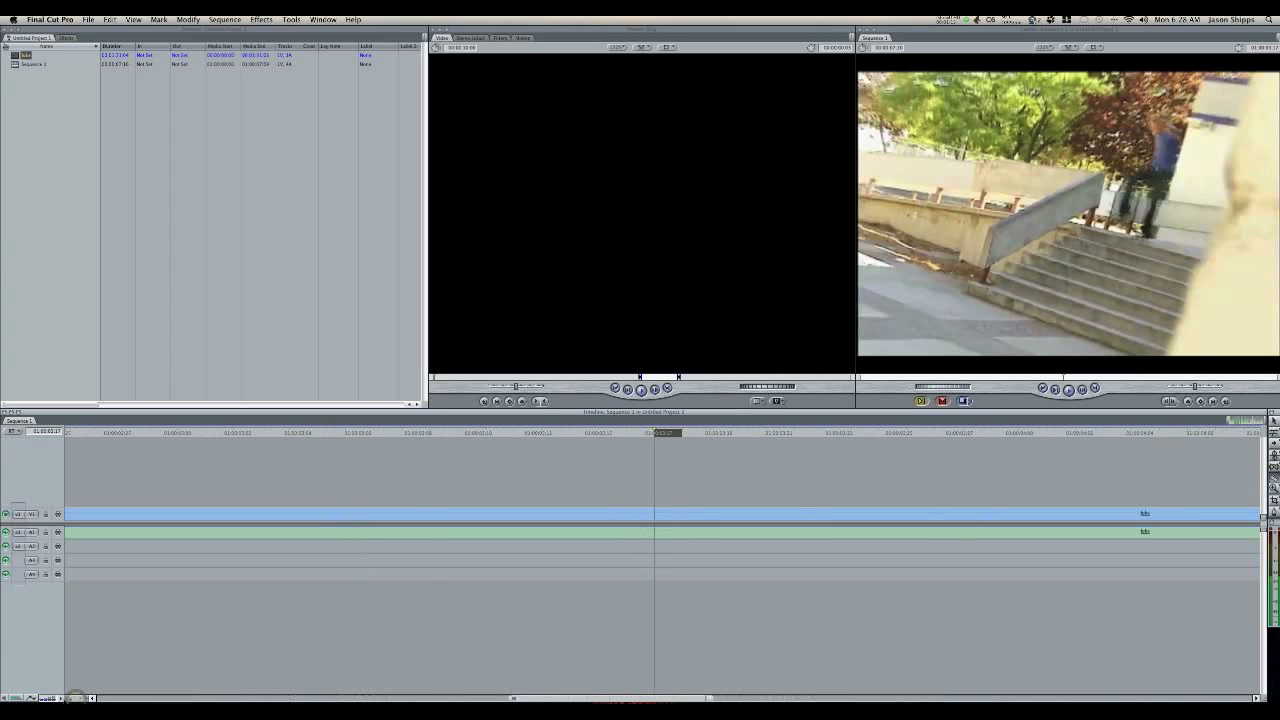
{"action": "left_click", "coordinate": [655, 514]}
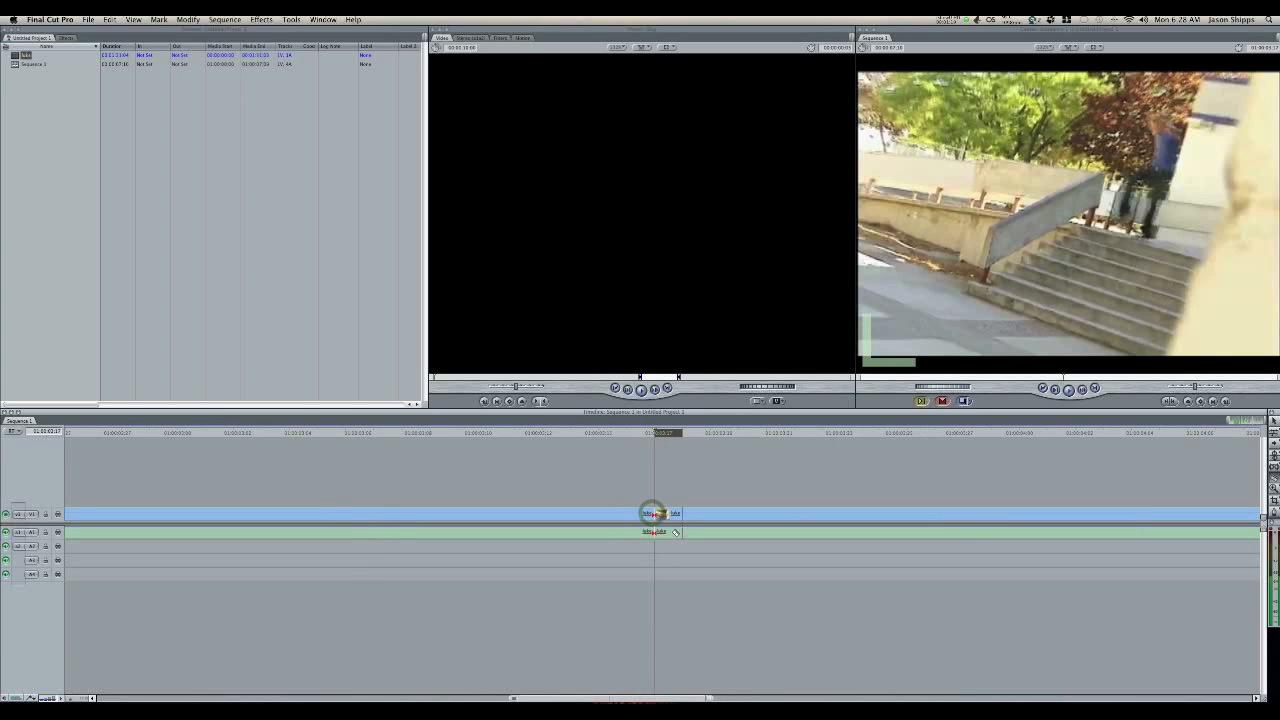
Step: Change the speed of the clip portion after the cut to a rate of 85%
{"action": "left_click", "coordinate": [1275, 423]}
{"action": "left_click", "coordinate": [675, 532]}
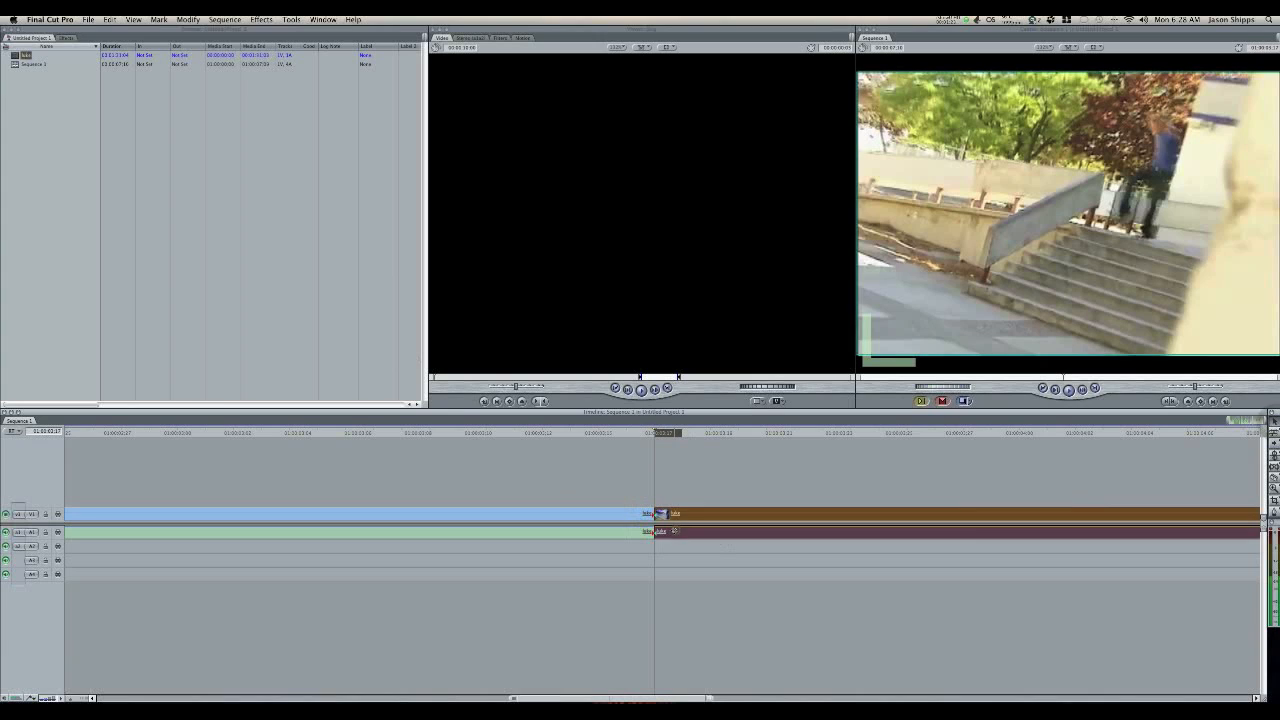
{"action": "left_click", "coordinate": [226, 20]}
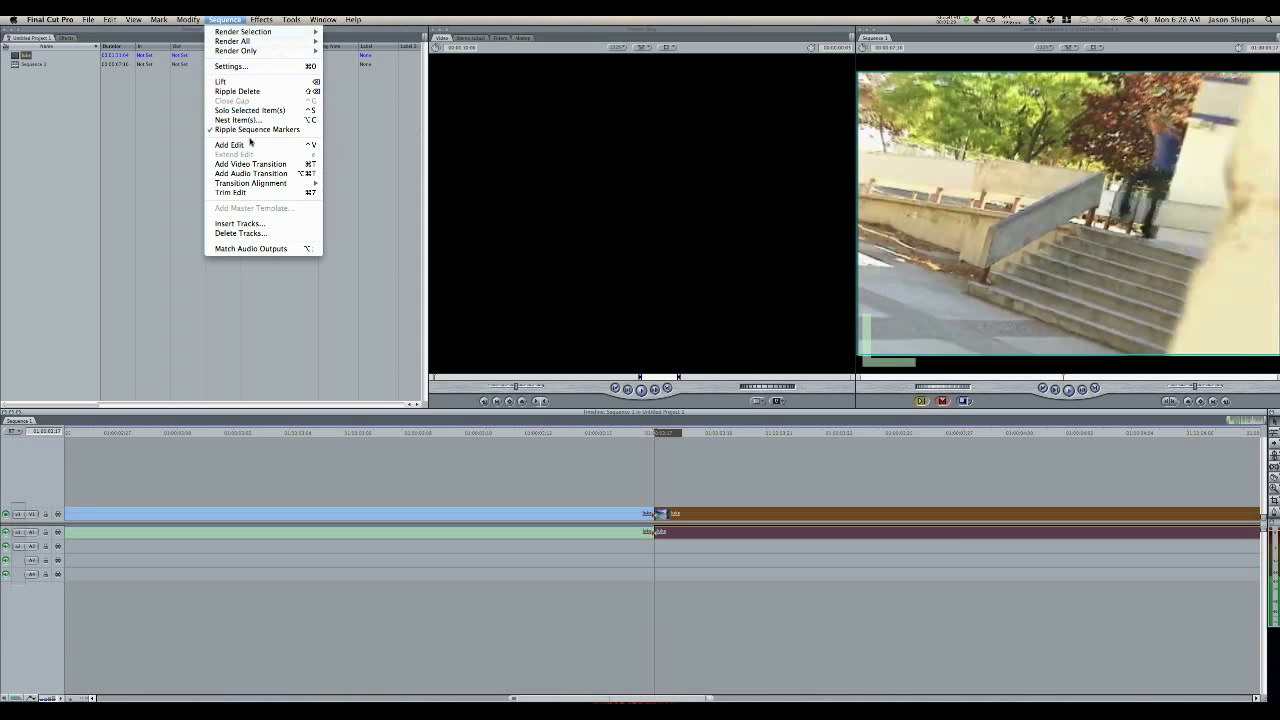
{"action": "mouse_move", "coordinate": [262, 19]}
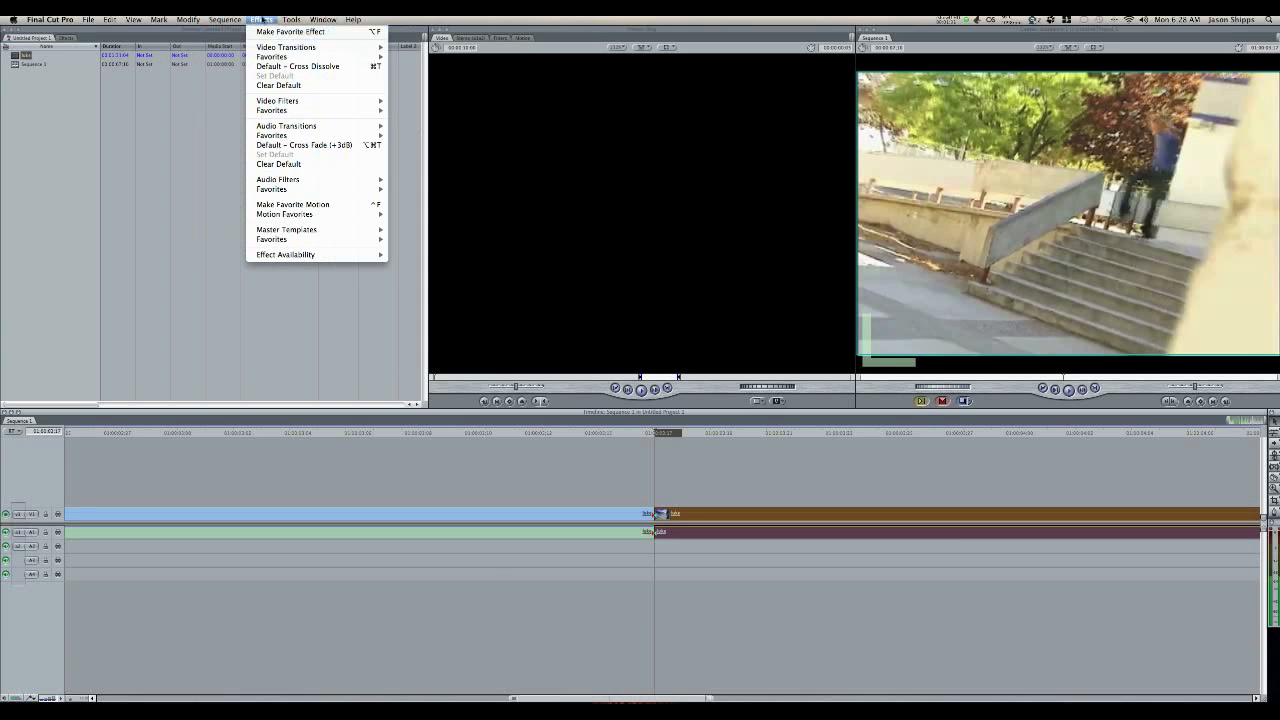
{"action": "mouse_move", "coordinate": [188, 19]}
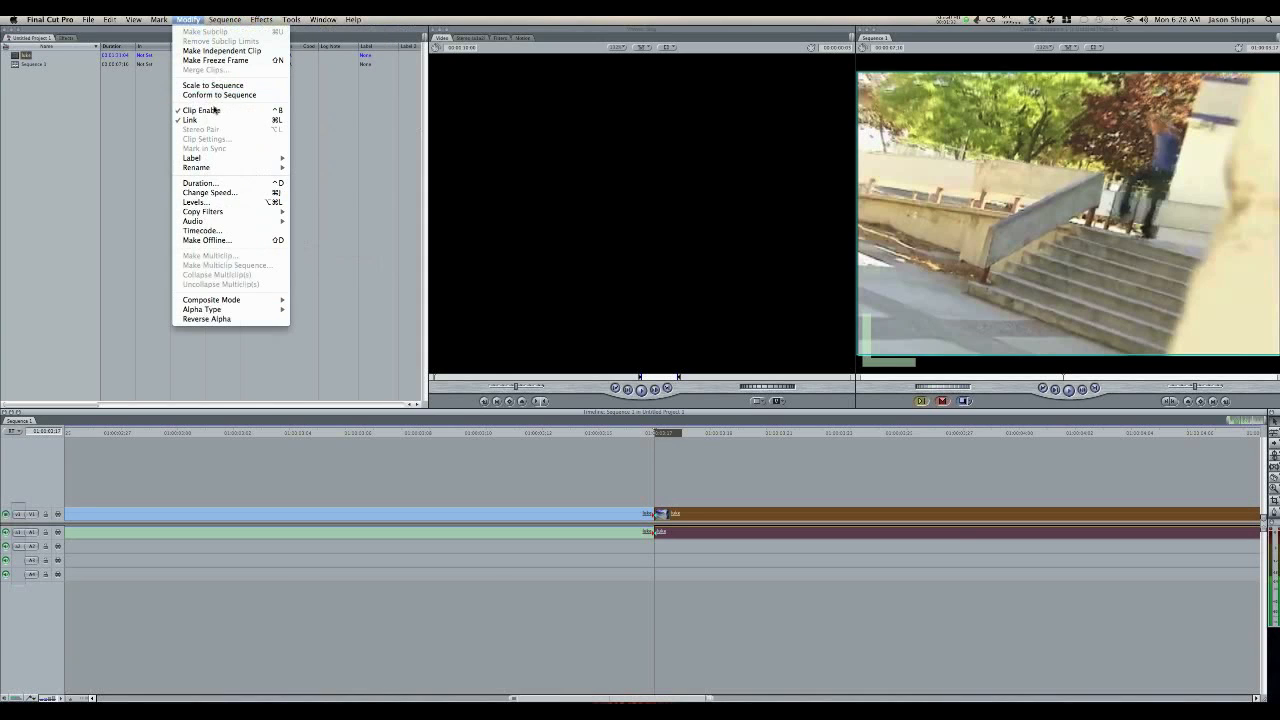
{"action": "left_click", "coordinate": [232, 195]}
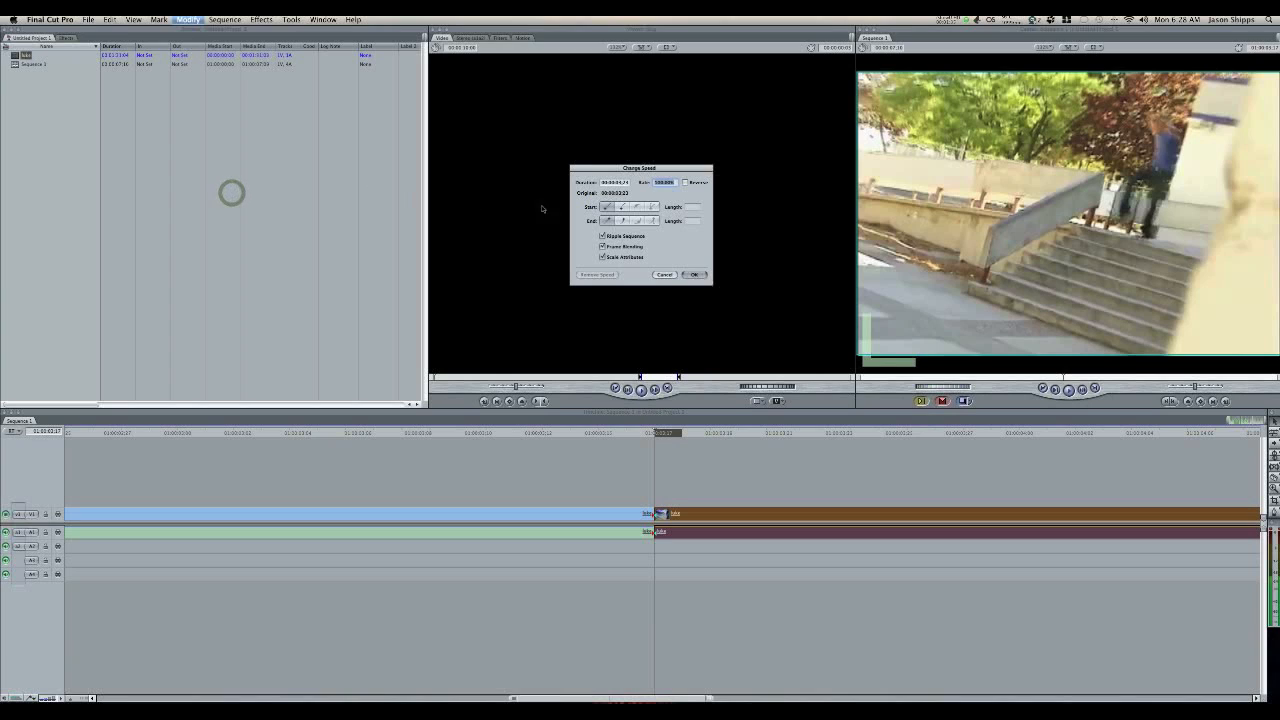
{"action": "type", "text": "85"}
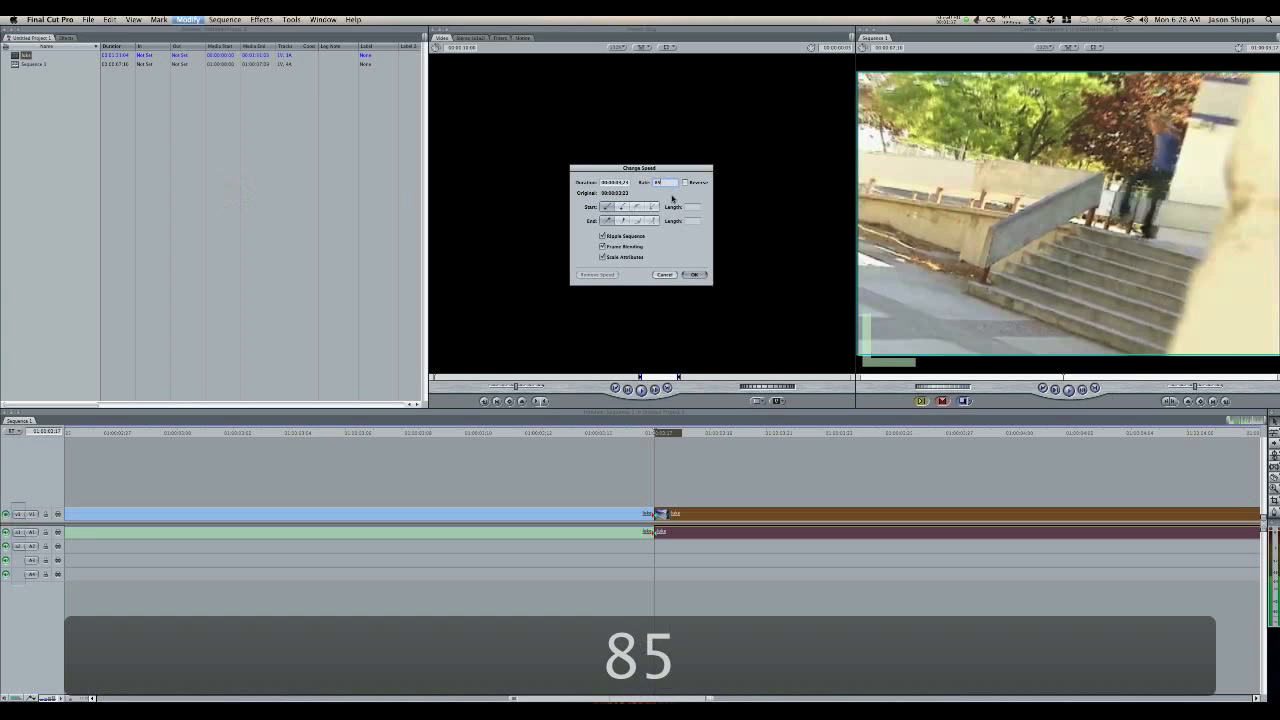
{"action": "key", "text": "Return"}
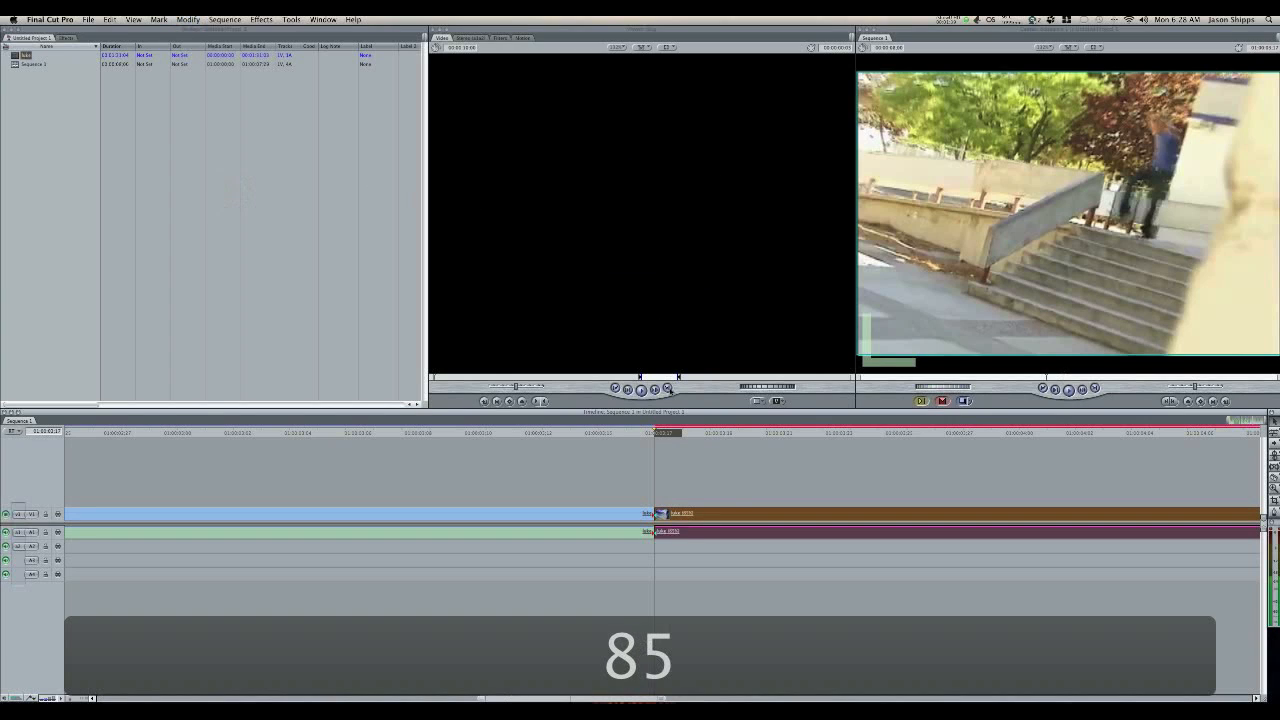
Step: Move the playhead one frame past the first cut and split the slowed clip there with the Razor Blade
{"action": "left_click", "coordinate": [682, 433]}
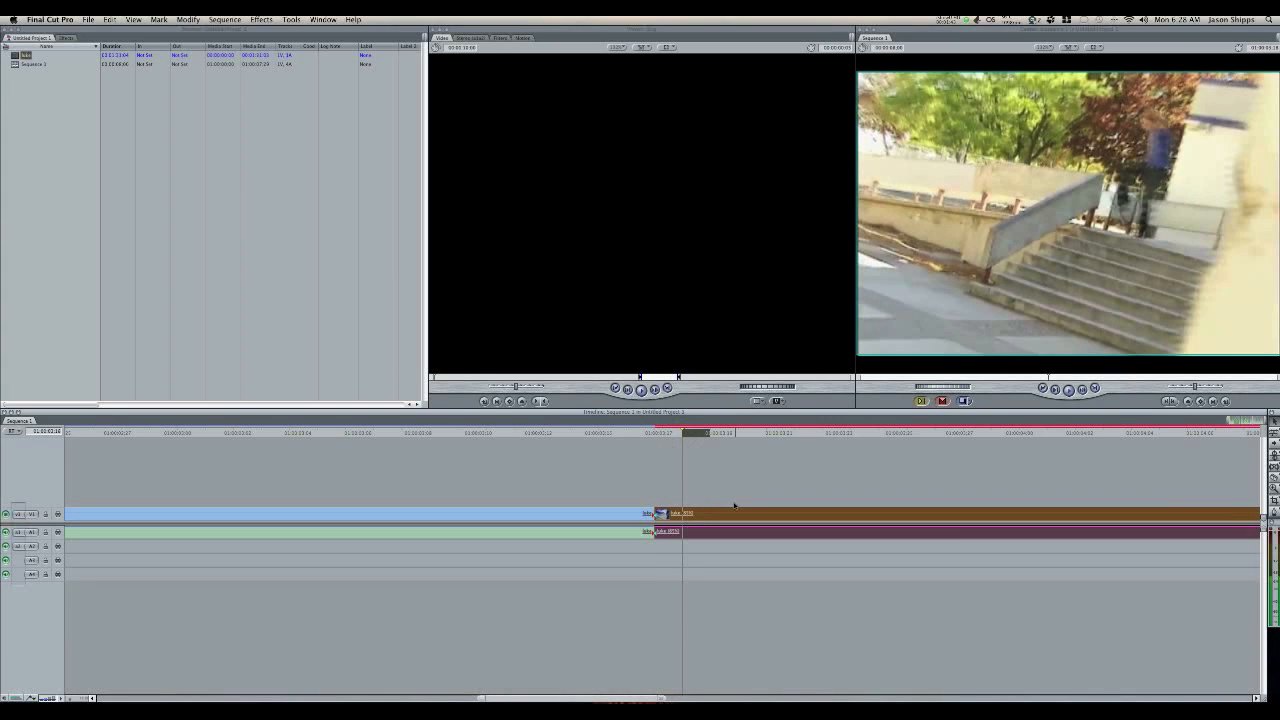
{"action": "left_click", "coordinate": [1273, 477]}
{"action": "left_click", "coordinate": [682, 515]}
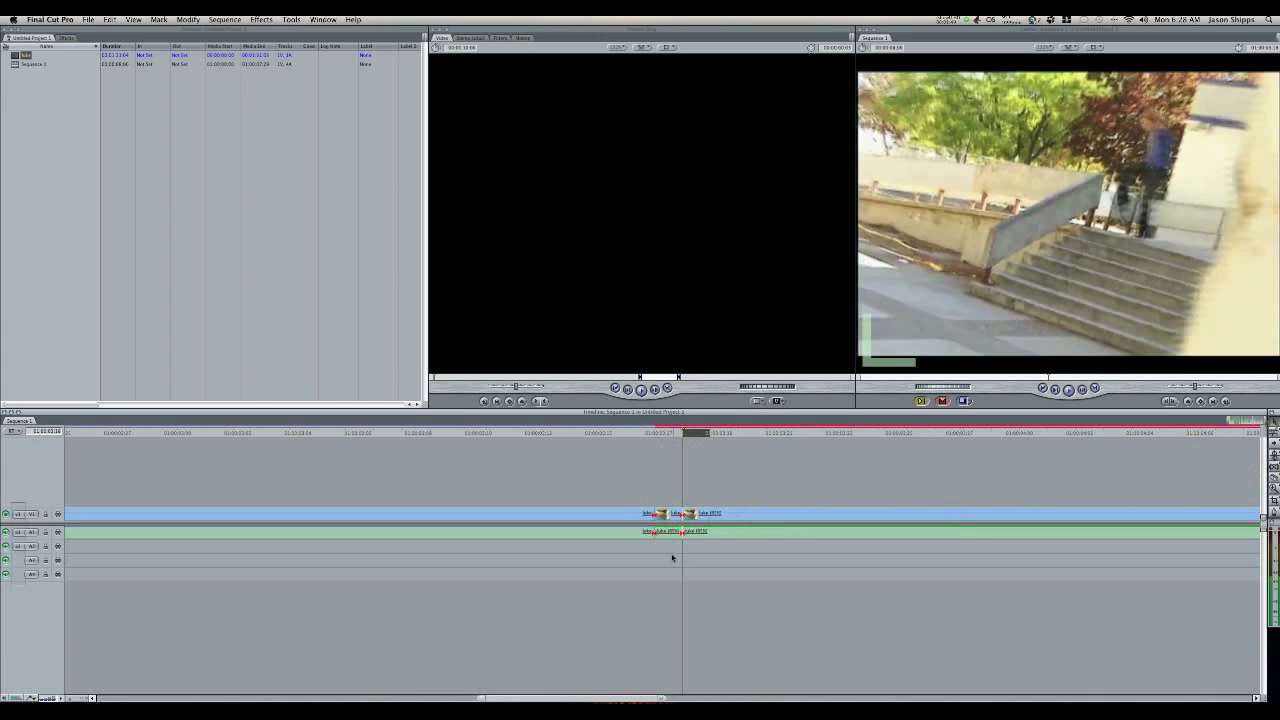
Step: Change the speed of the clip portion after the second cut to a rate of 75%
{"action": "left_click", "coordinate": [721, 529]}
{"action": "left_click", "coordinate": [188, 19]}
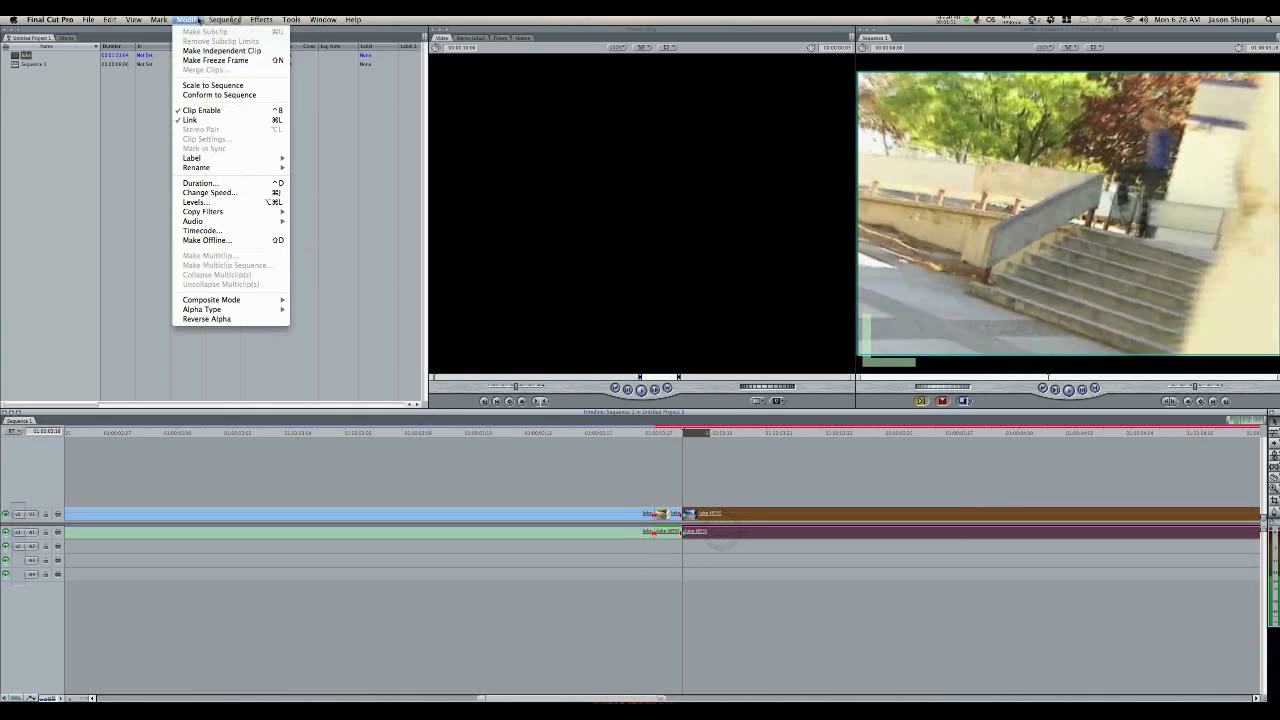
{"action": "left_click", "coordinate": [238, 193]}
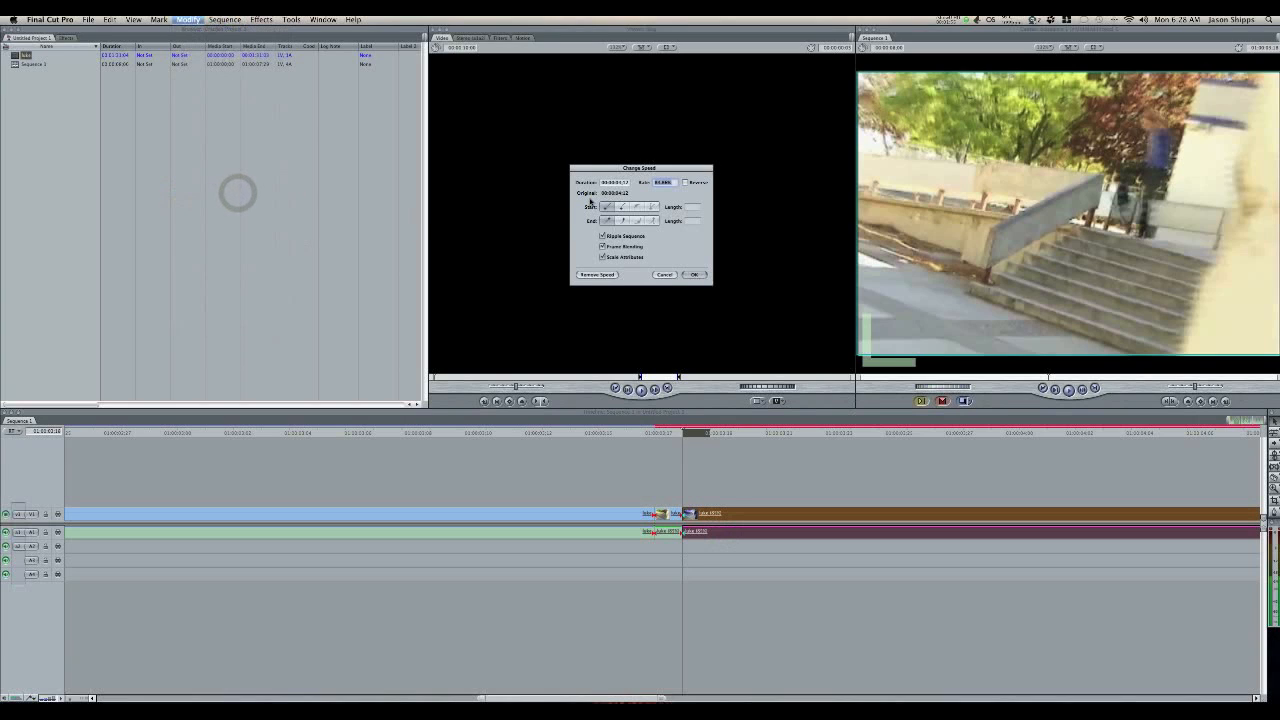
{"action": "type", "text": "75"}
{"action": "key", "text": "Return"}
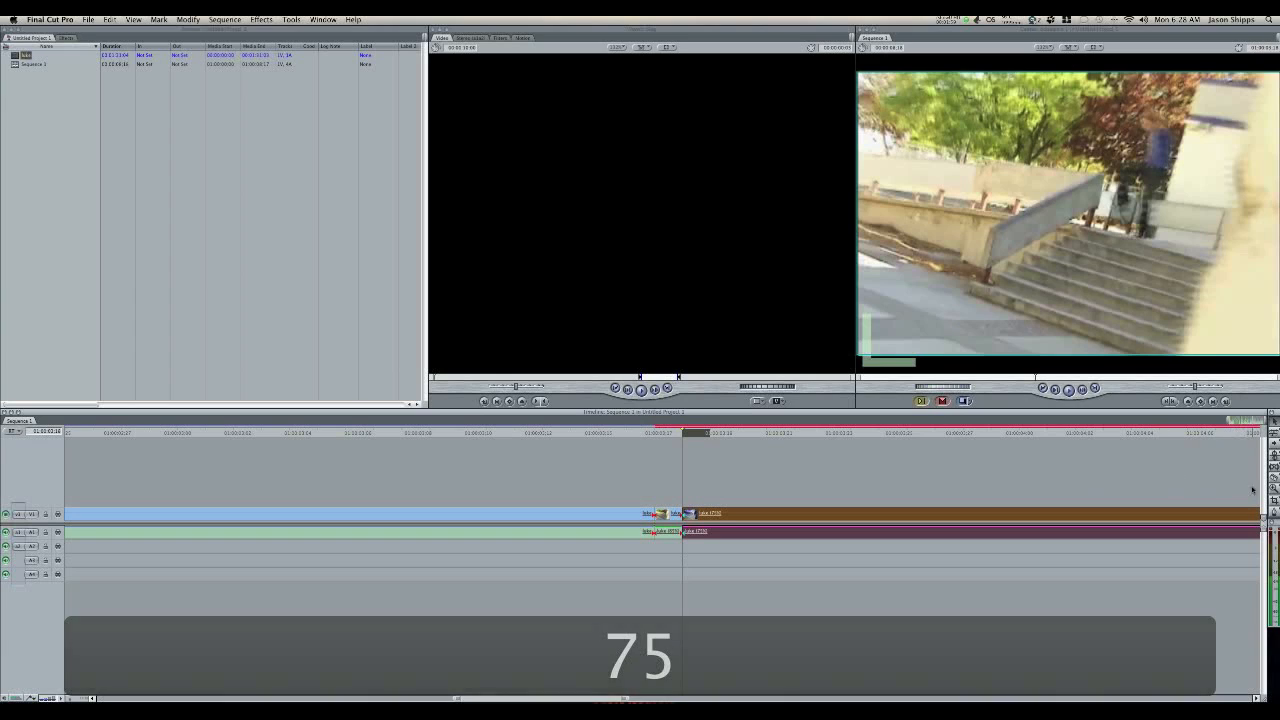
Step: Split the clip one frame after the second cut and set the remaining portion's speed to 65%
{"action": "left_click", "coordinate": [710, 513]}
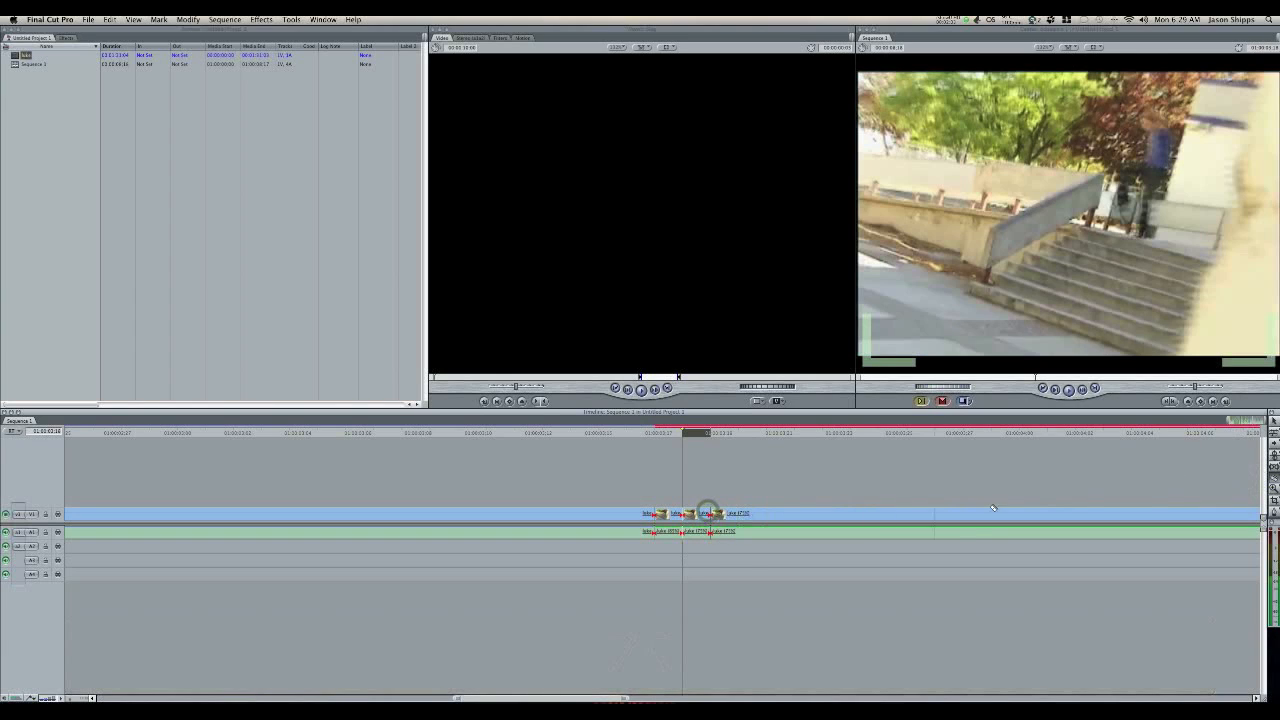
{"action": "key", "text": "t"}
{"action": "left_click", "coordinate": [732, 532]}
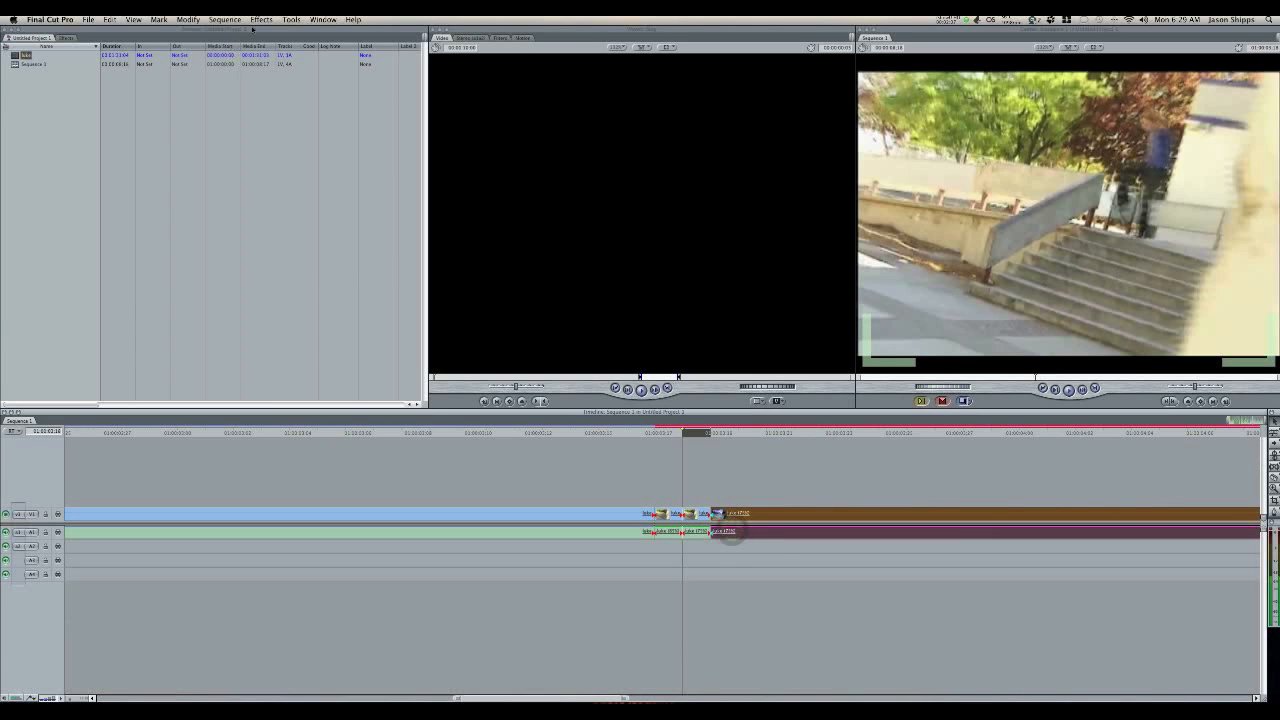
{"action": "left_click", "coordinate": [259, 22]}
{"action": "mouse_move", "coordinate": [199, 22]}
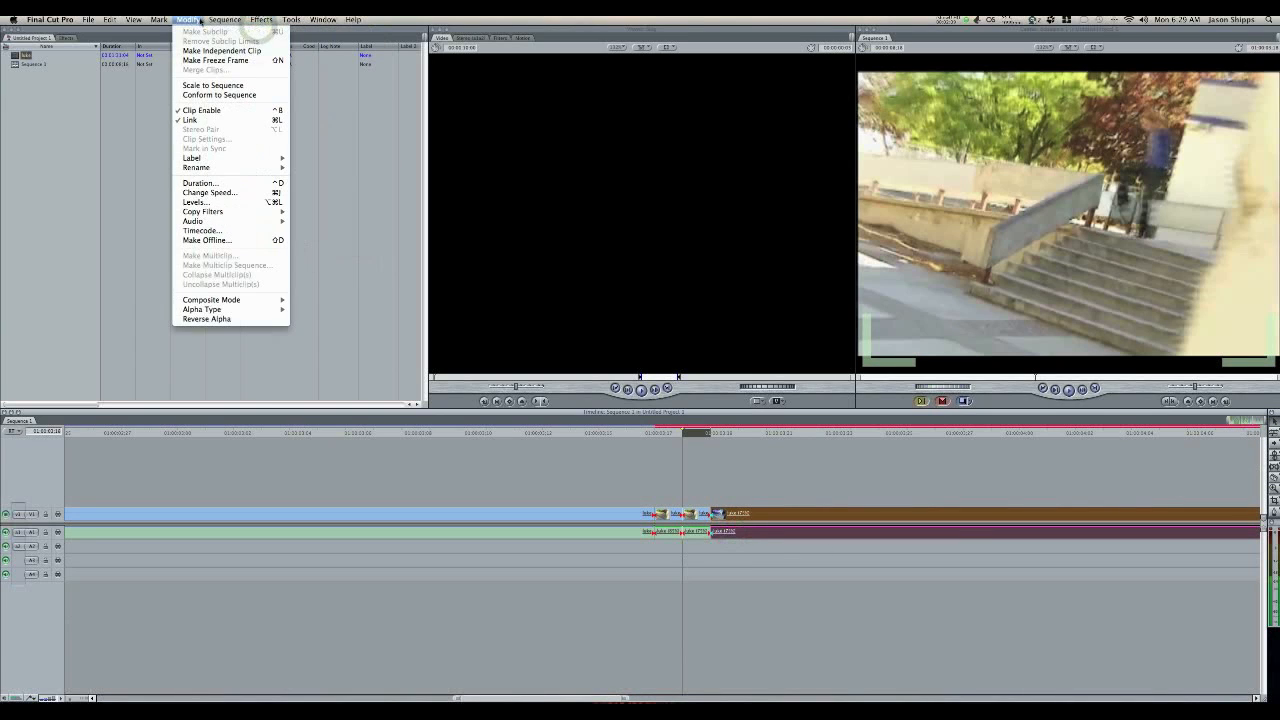
{"action": "left_click", "coordinate": [227, 193]}
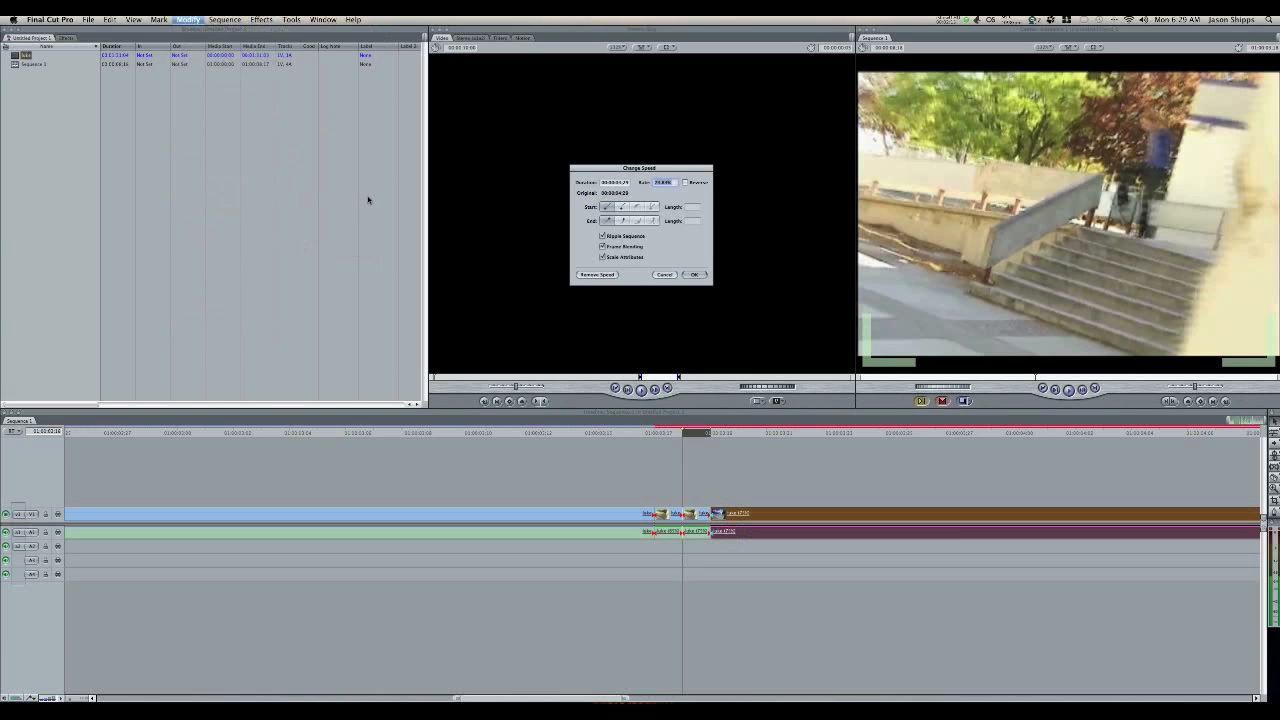
{"action": "type", "text": "65"}
{"action": "key", "text": "Return"}
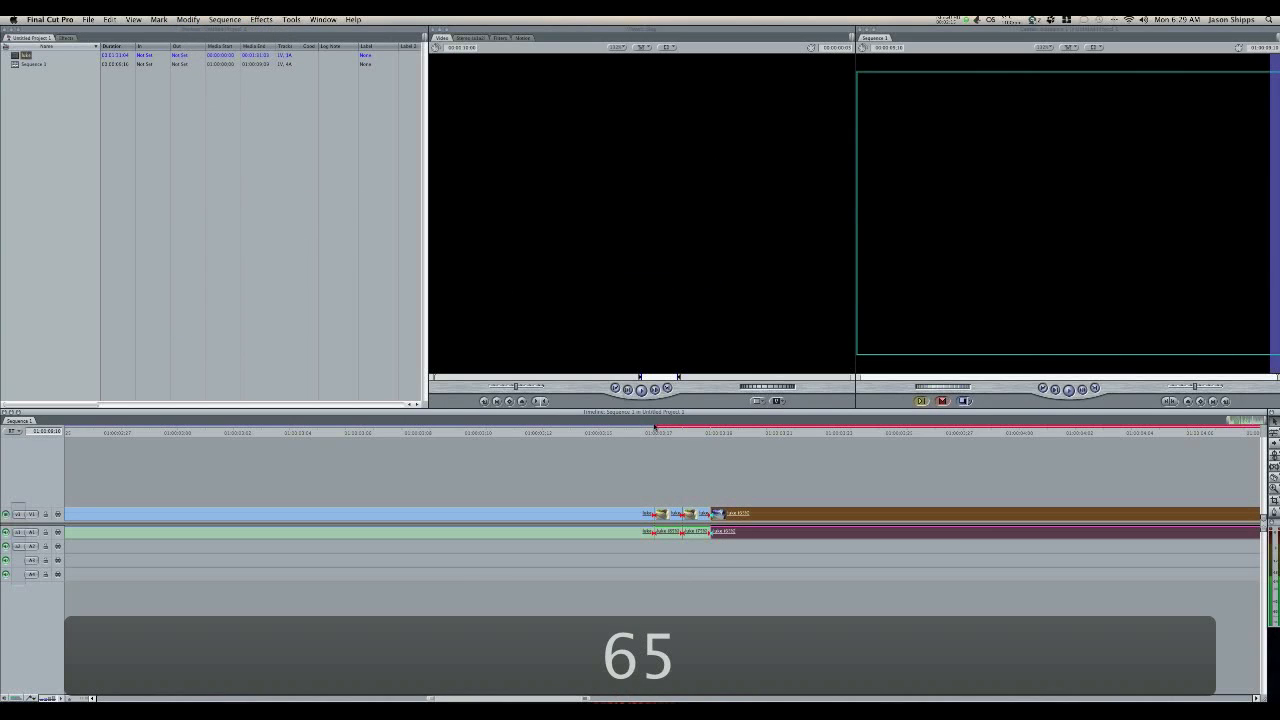
Step: Split the 65% portion of the clip with the Razor Blade one frame after the third cut
{"action": "left_click", "coordinate": [1274, 479]}
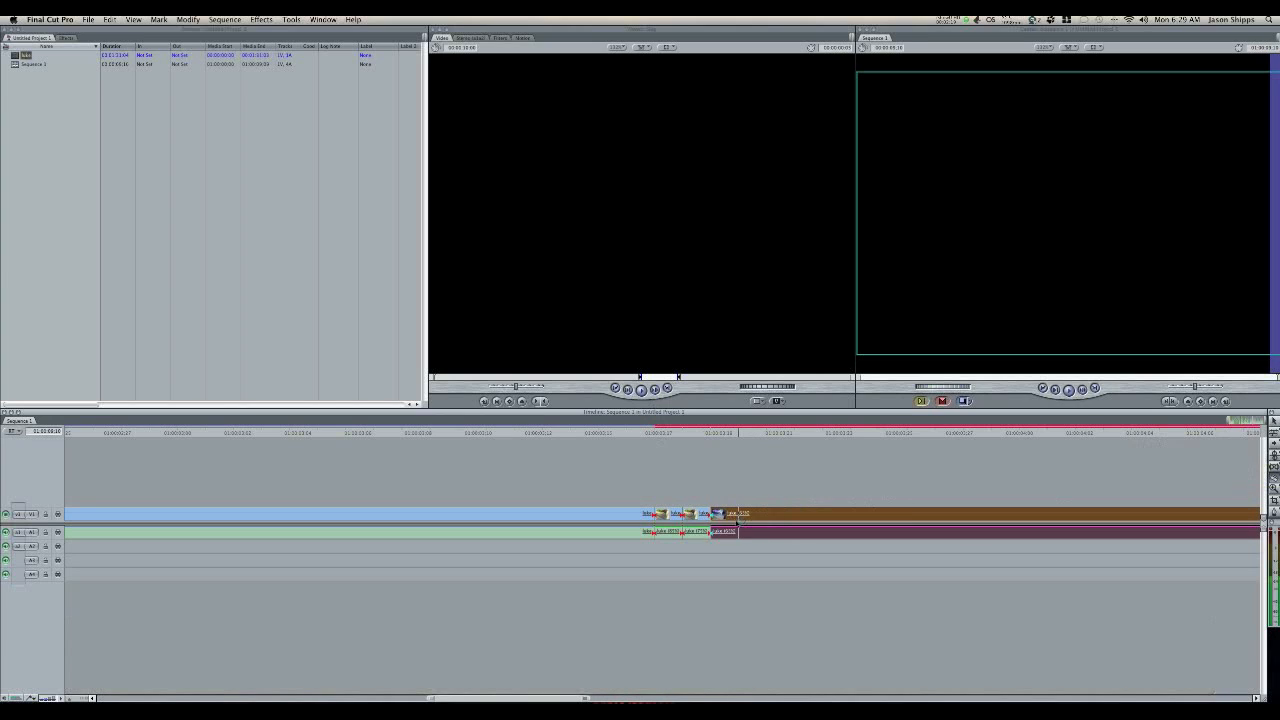
{"action": "left_click", "coordinate": [738, 518]}
{"action": "left_click", "coordinate": [1274, 426]}
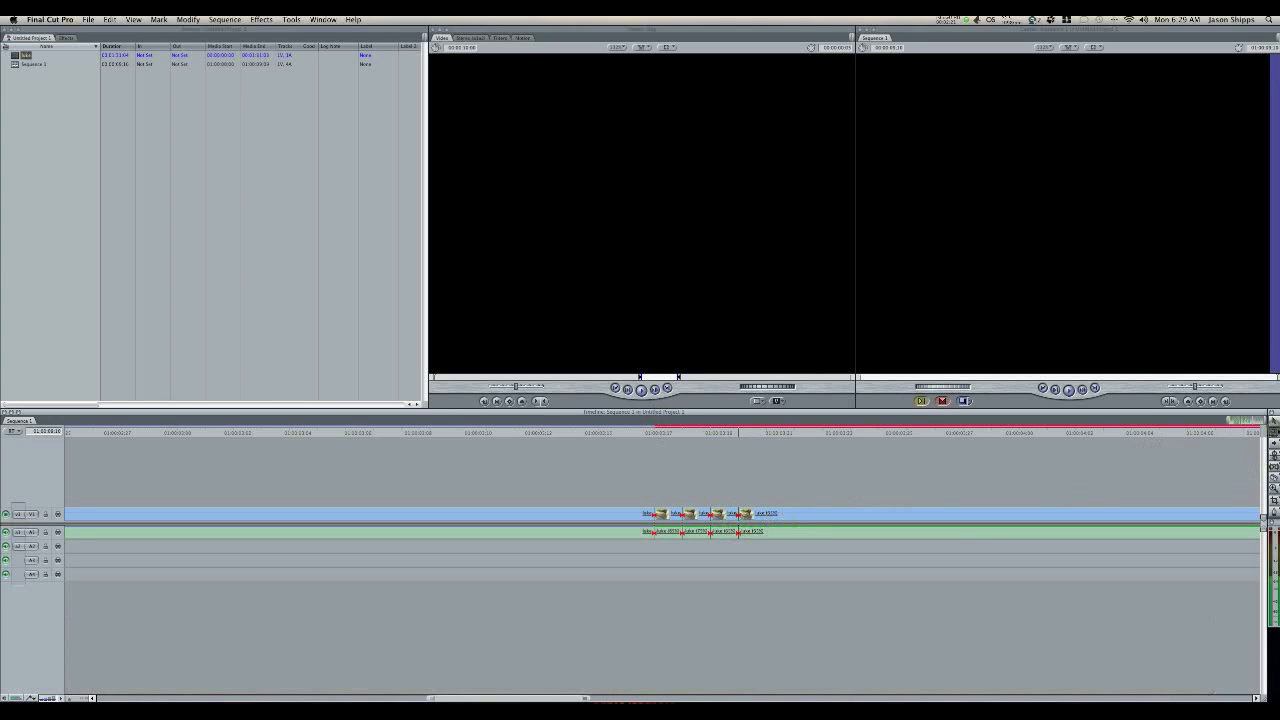
Step: Change the speed of the clip portion after the fourth cut to a rate of 55%
{"action": "left_click", "coordinate": [818, 514]}
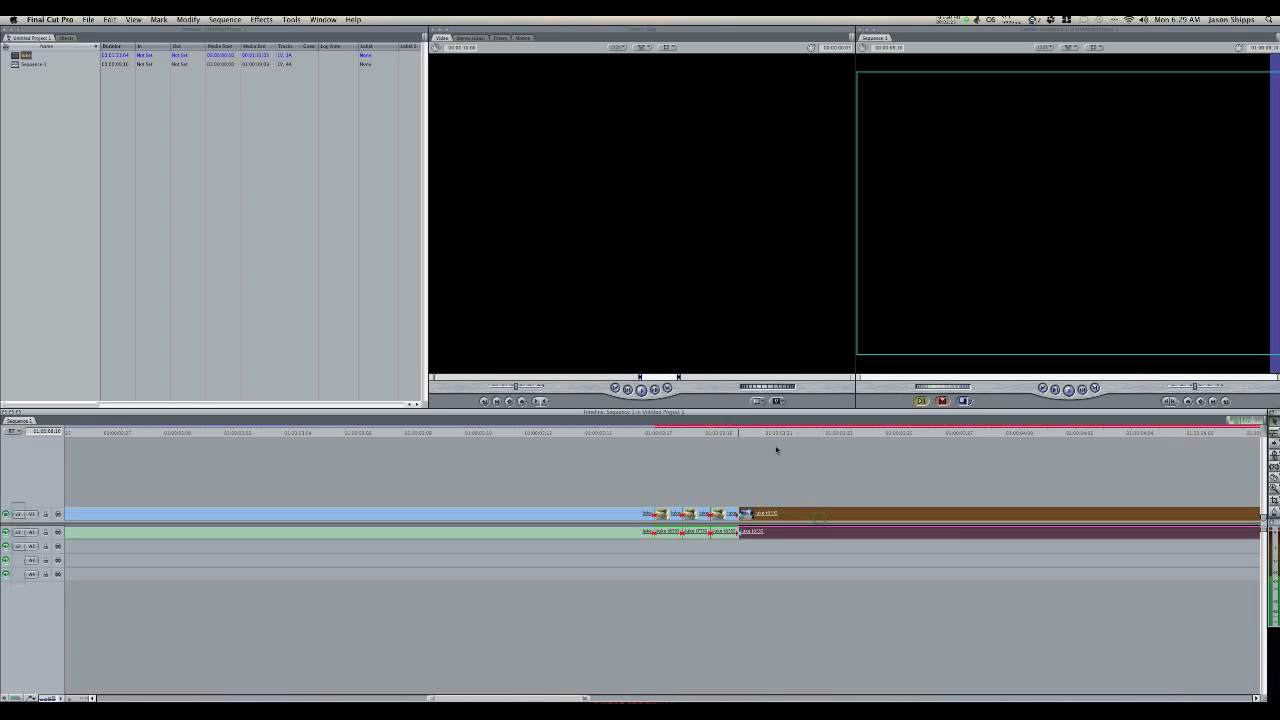
{"action": "left_click", "coordinate": [224, 19]}
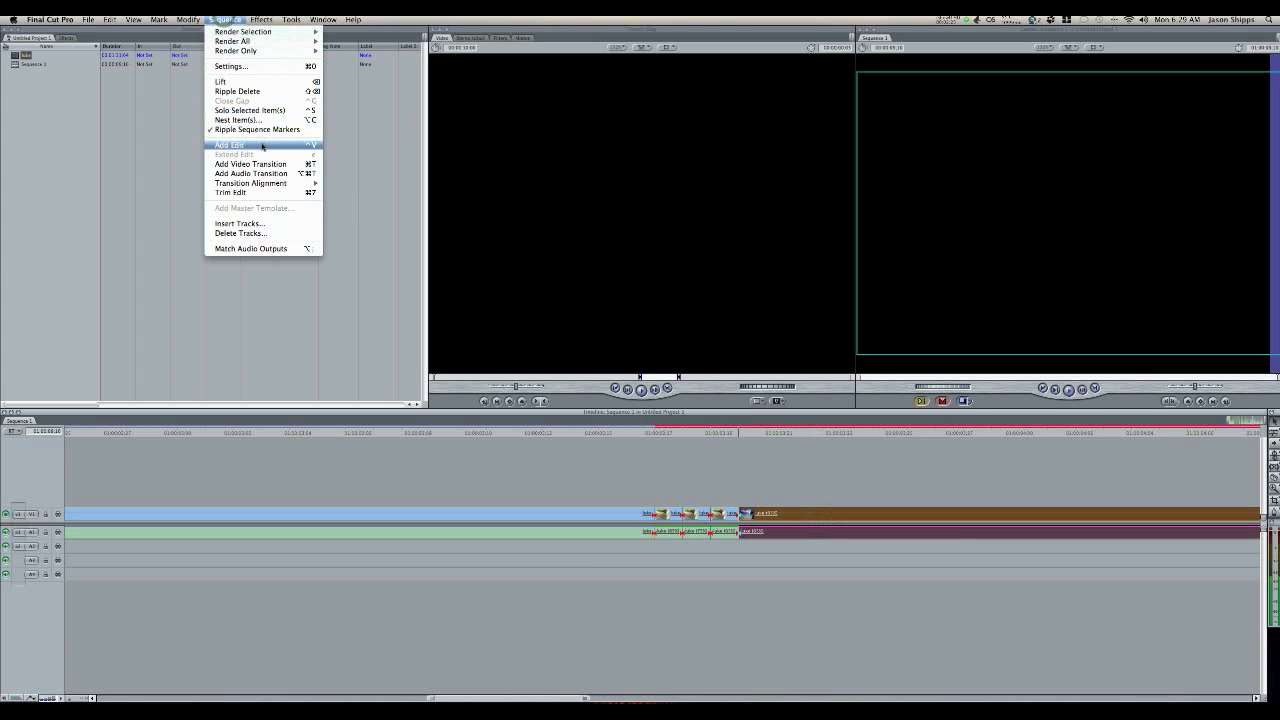
{"action": "mouse_move", "coordinate": [188, 19]}
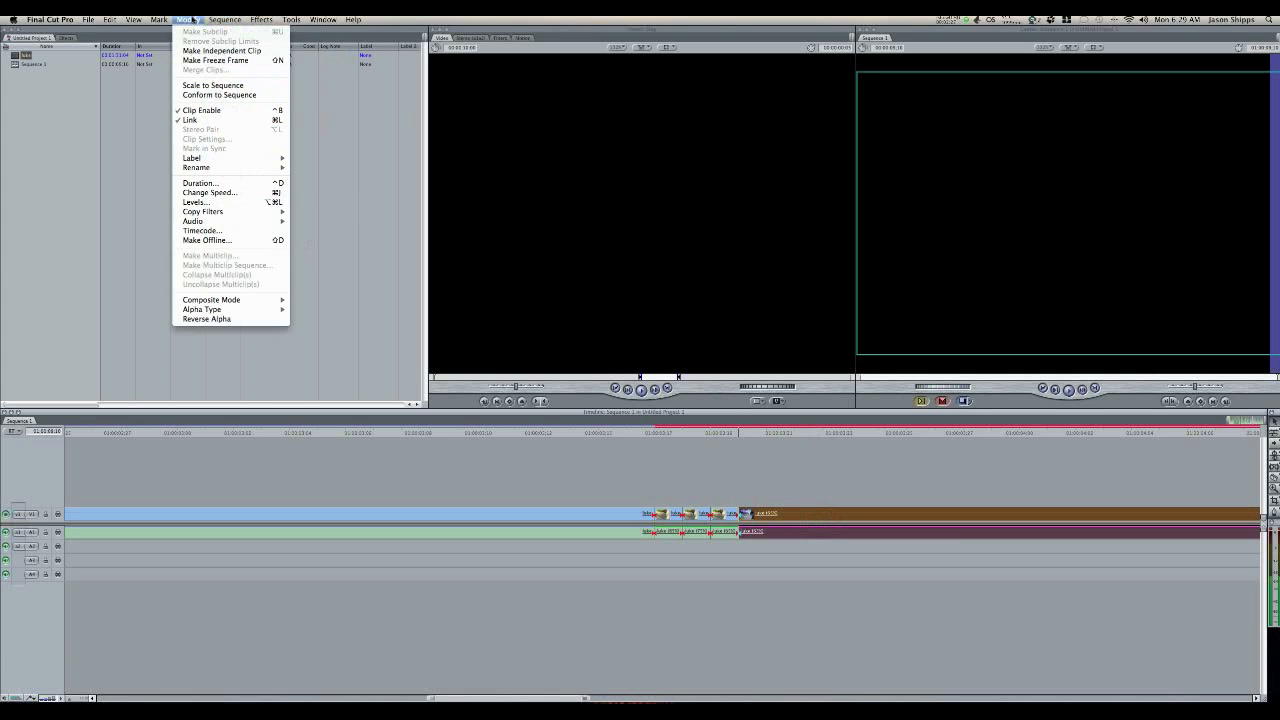
{"action": "left_click", "coordinate": [231, 193]}
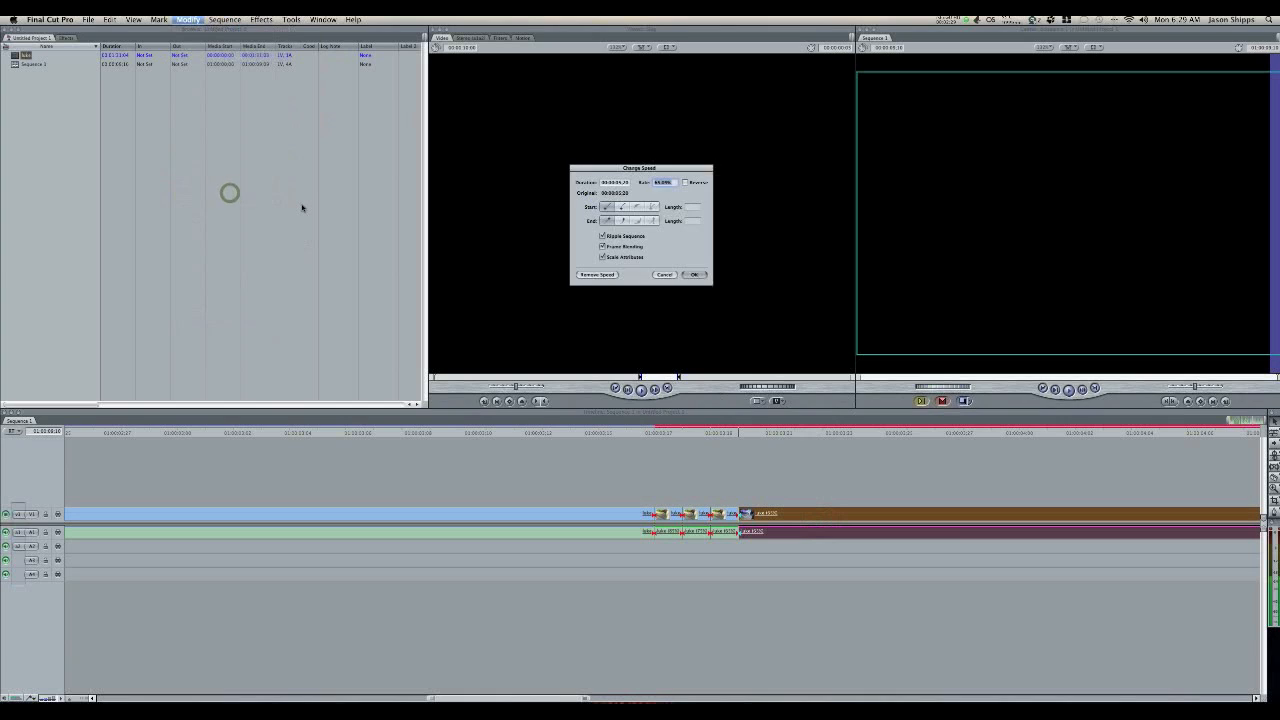
{"action": "type", "text": "55"}
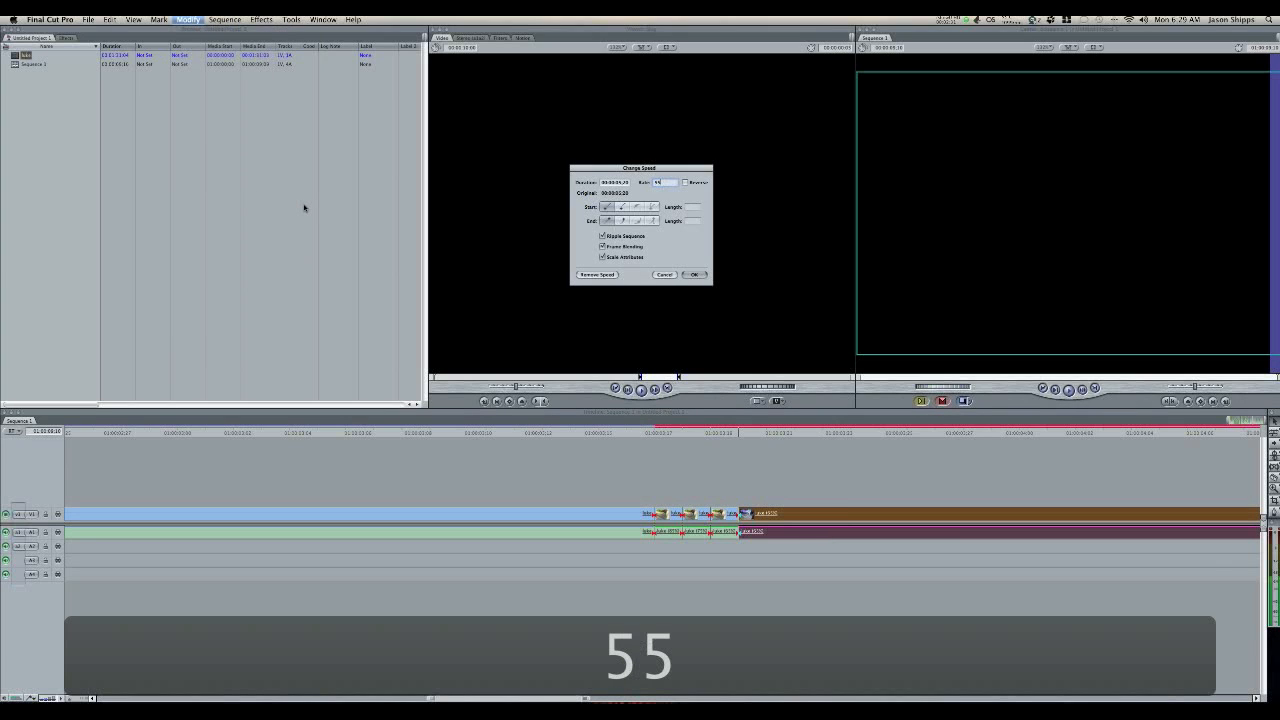
{"action": "key", "text": "Return"}
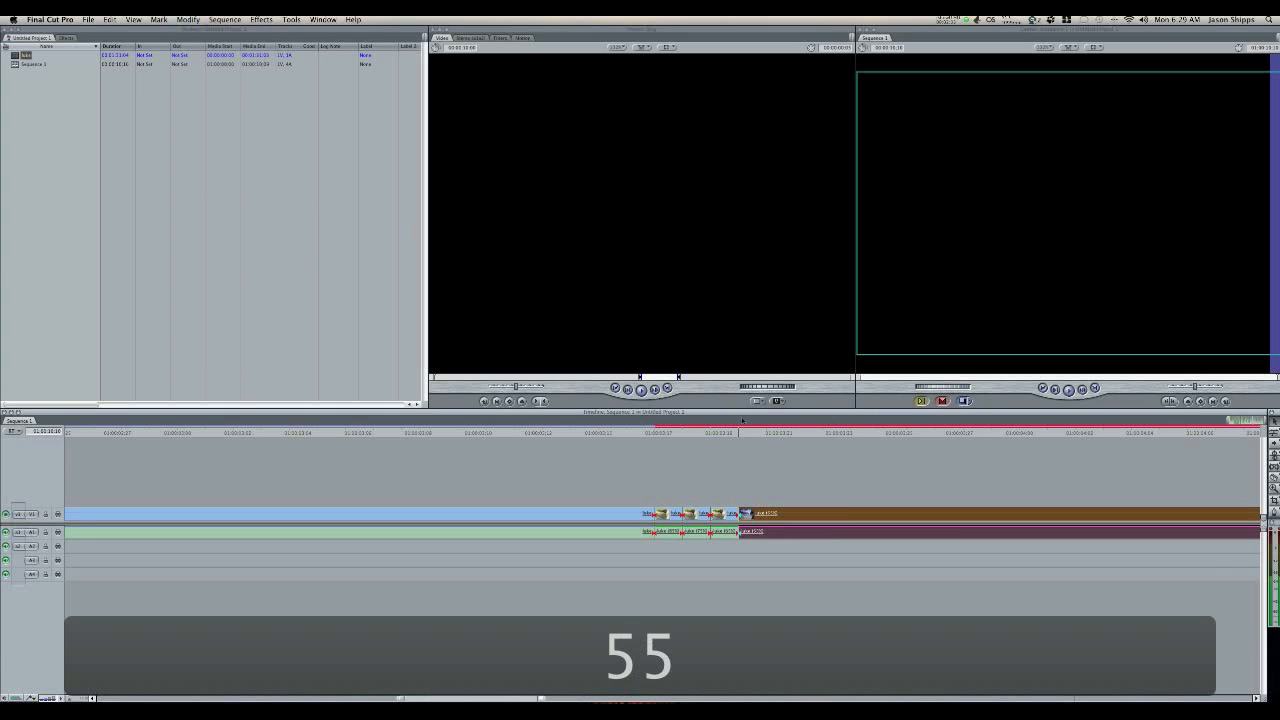
Step: Split the 55% portion of the clip with the Razor Blade two frames after the fourth cut
{"action": "left_click", "coordinate": [796, 513]}
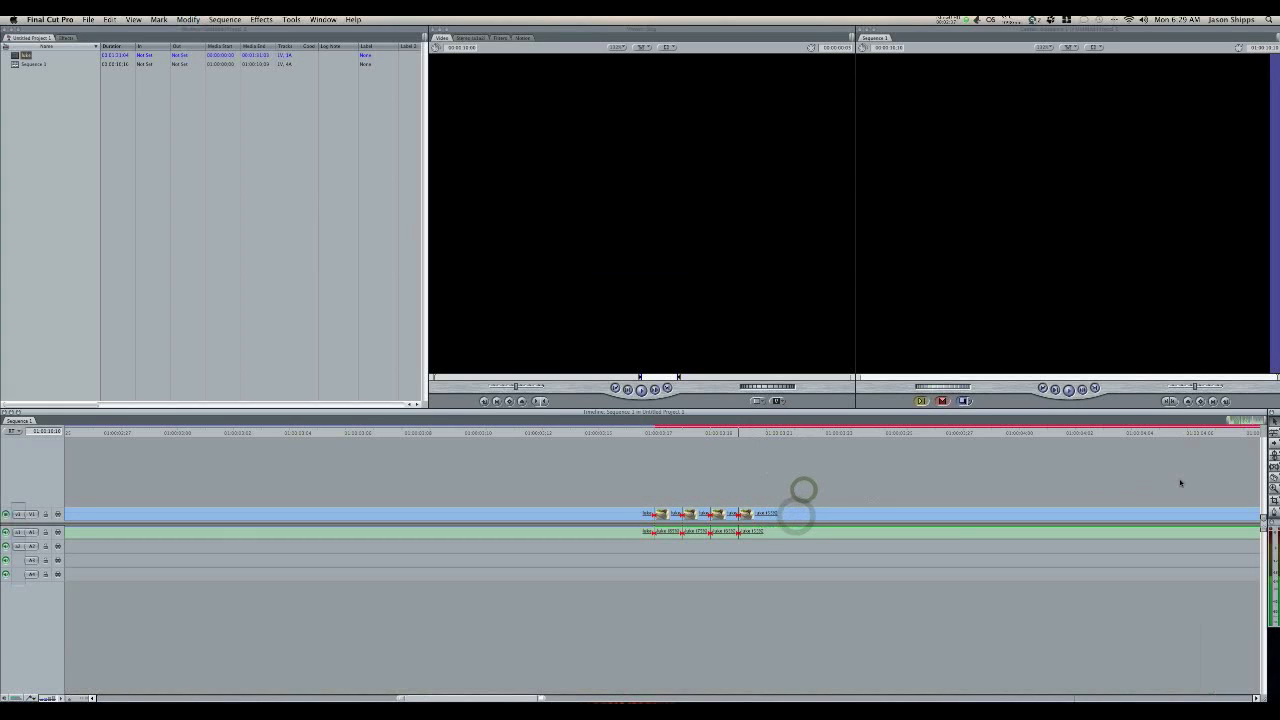
{"action": "left_click", "coordinate": [1273, 480]}
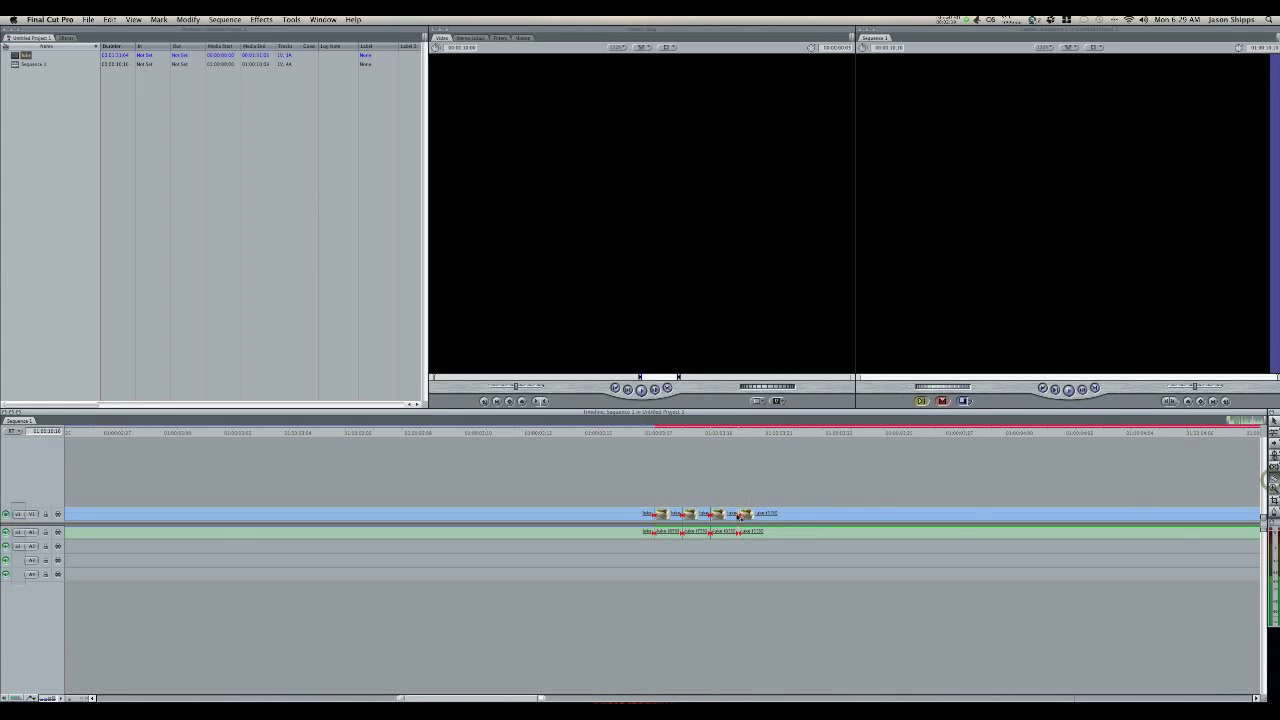
{"action": "left_click", "coordinate": [795, 517]}
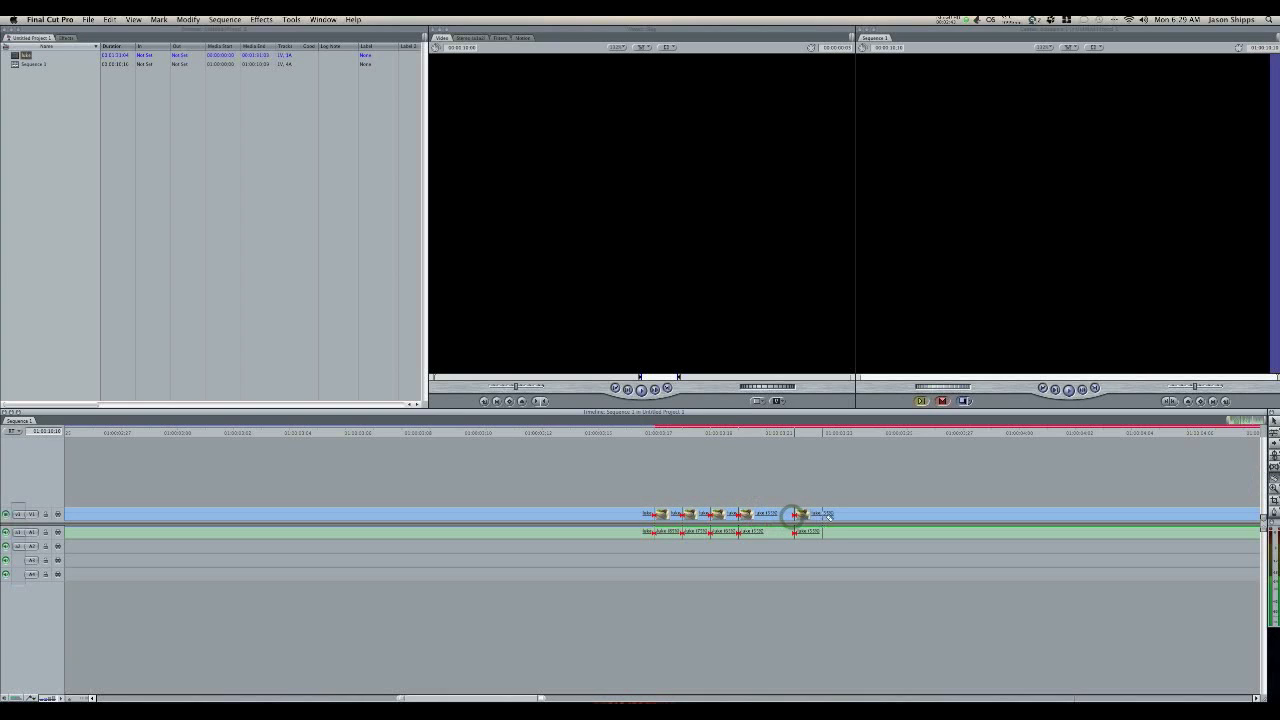
{"action": "left_click", "coordinate": [1272, 423]}
Step: Change the speed of the clip portion after the fifth cut to a rate of 45%
{"action": "left_click", "coordinate": [944, 517]}
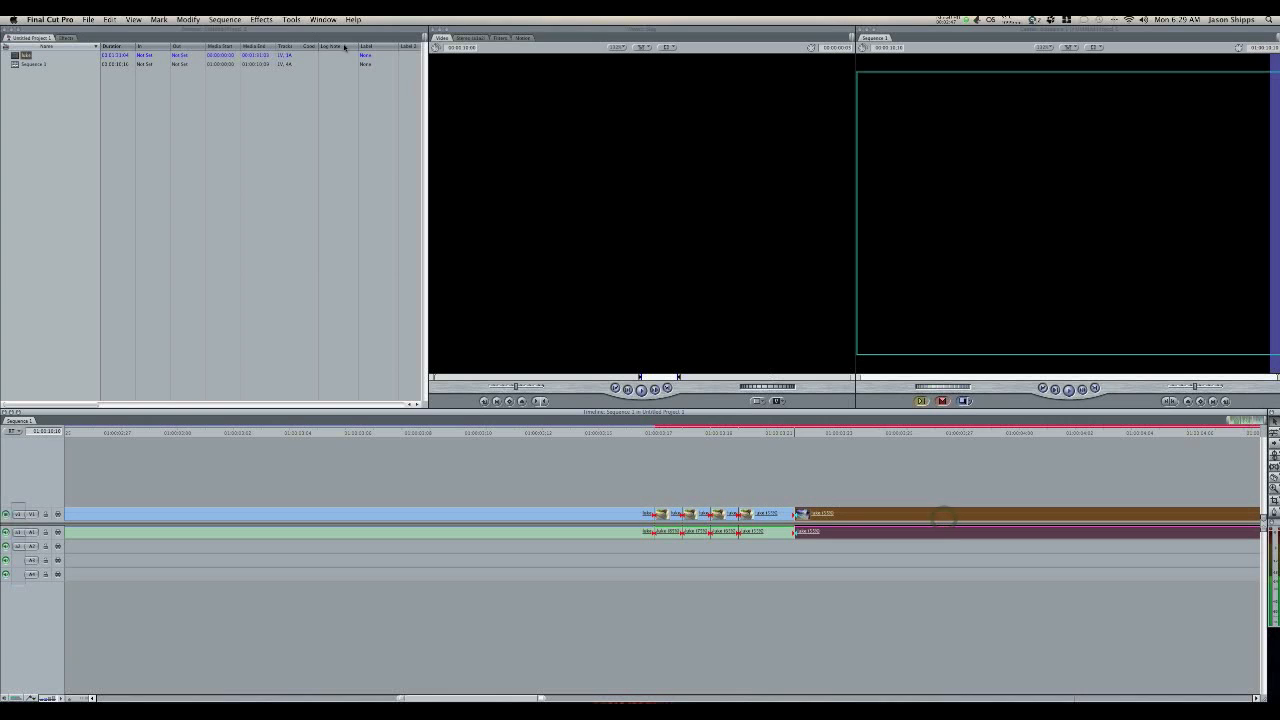
{"action": "left_click", "coordinate": [263, 20]}
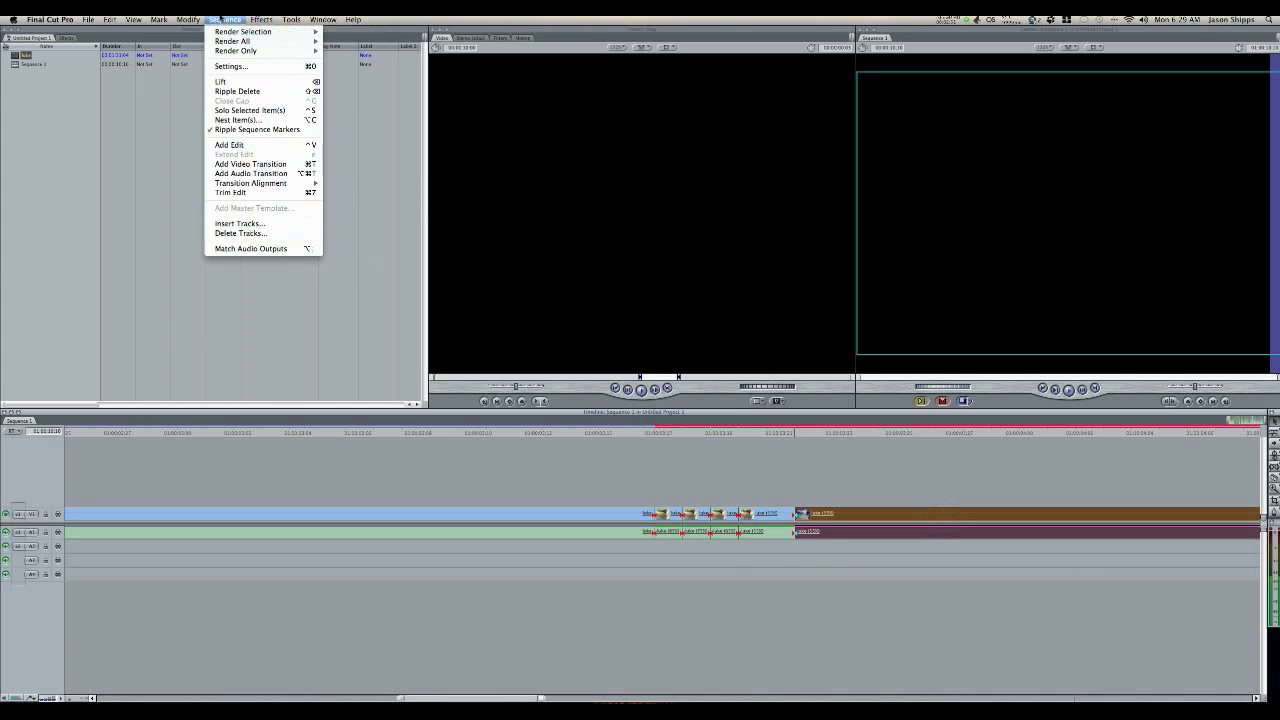
{"action": "mouse_move", "coordinate": [188, 20]}
{"action": "left_click", "coordinate": [210, 192]}
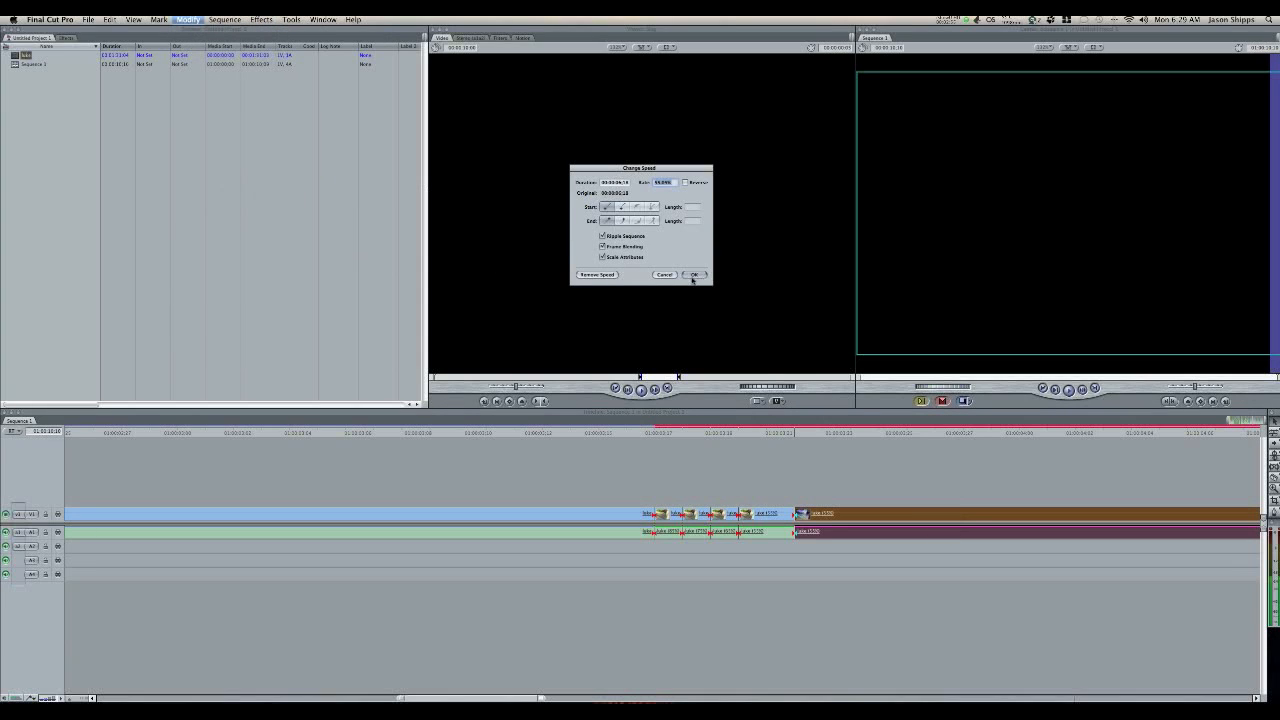
{"action": "left_click", "coordinate": [693, 274]}
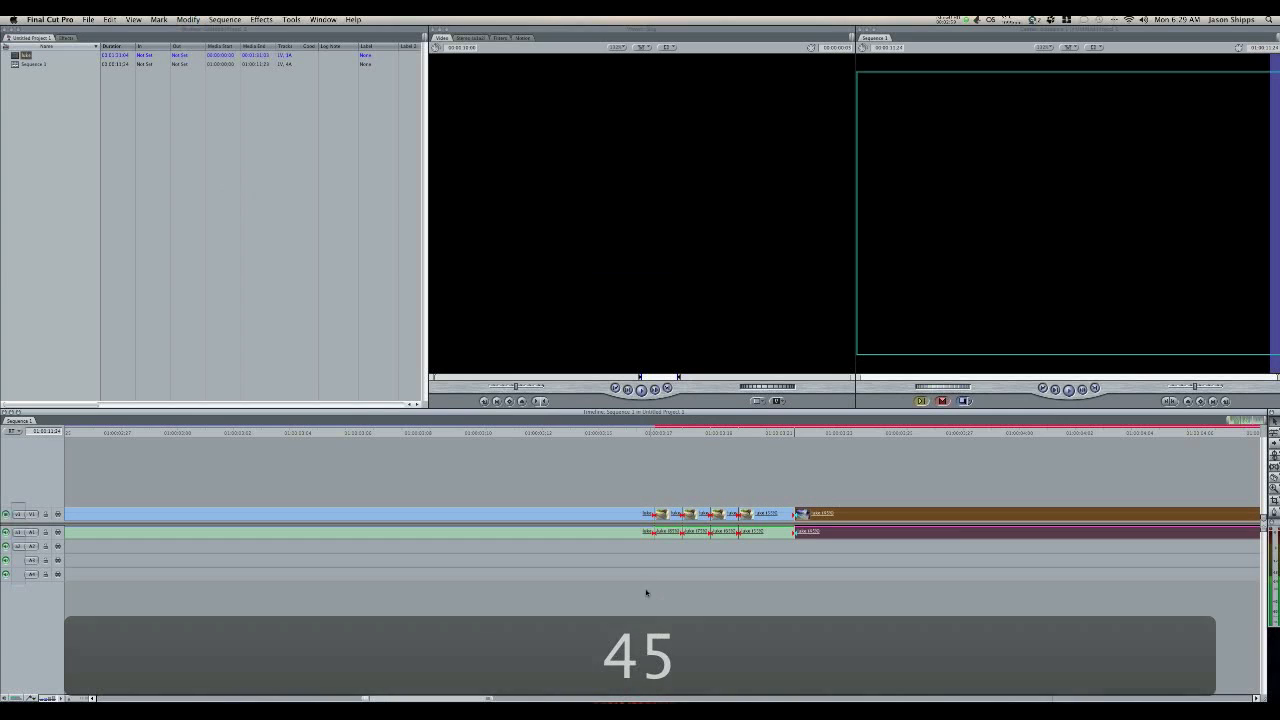
Step: Find the frame where the skater comes off the end of the ledge and split the 45% portion there, keeping only that one cut
{"action": "left_click_drag", "start_coordinate": [449, 697], "coordinate": [502, 699]}
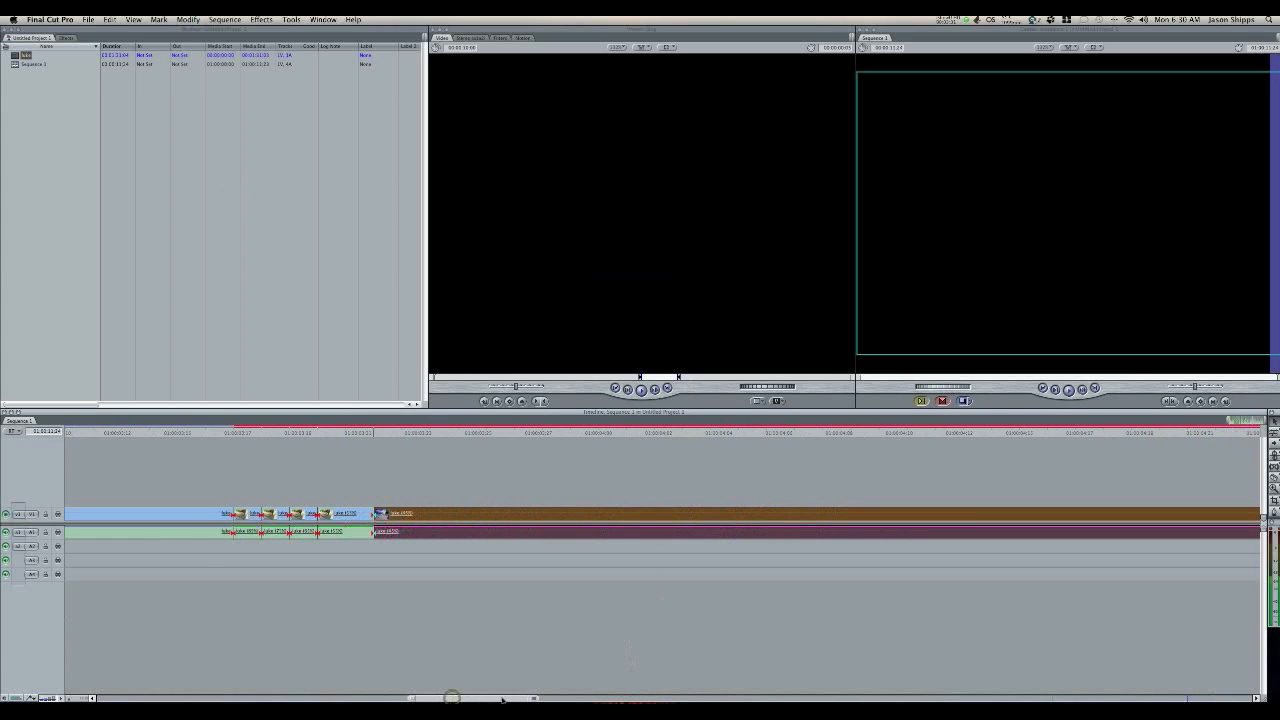
{"action": "left_click", "coordinate": [790, 437]}
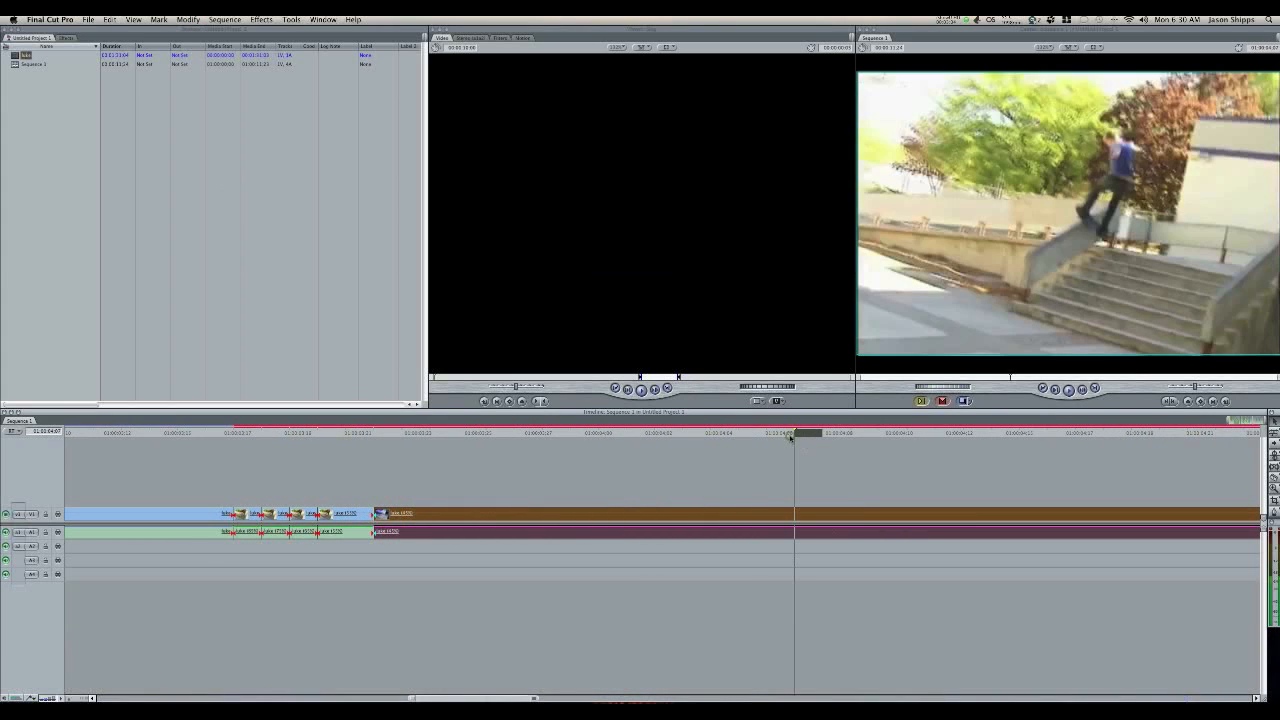
{"action": "left_click", "coordinate": [738, 437]}
{"action": "left_click_drag", "start_coordinate": [757, 437], "coordinate": [1128, 435]}
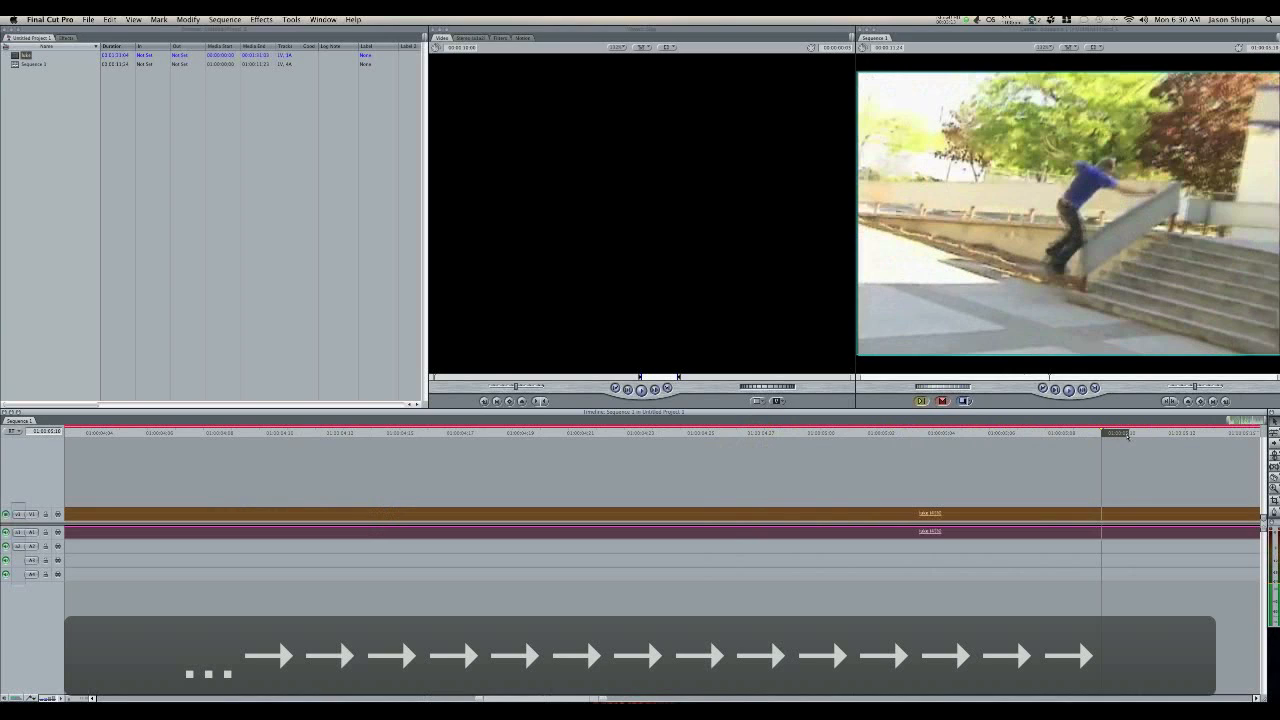
{"action": "left_click_drag", "start_coordinate": [1128, 435], "coordinate": [1126, 435]}
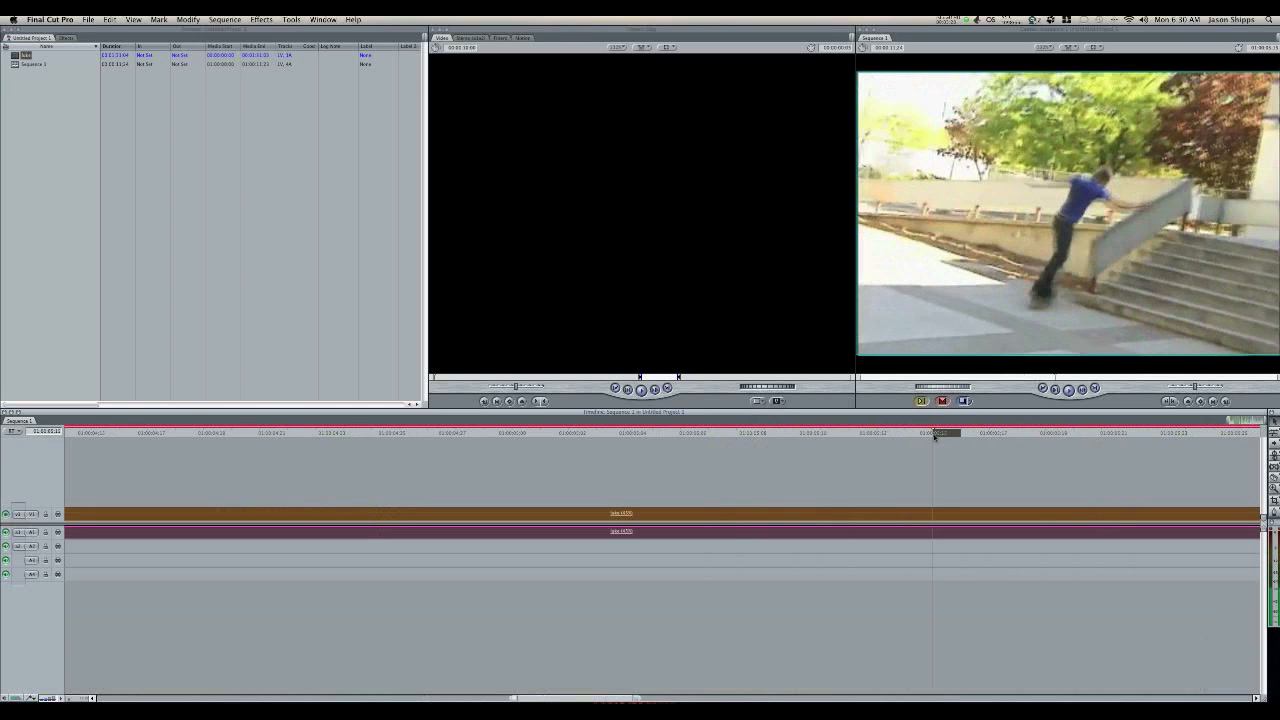
{"action": "key", "text": "Left"}
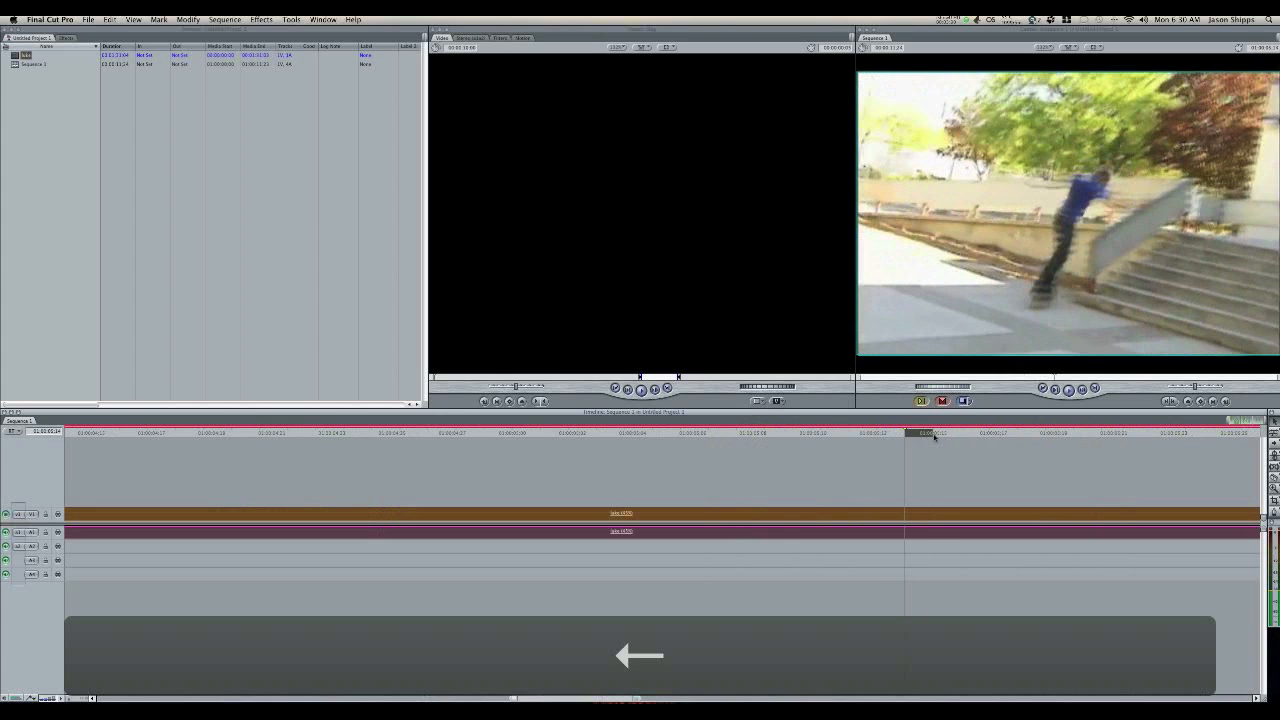
{"action": "key", "text": "Left"}
{"action": "key", "text": "Left"}
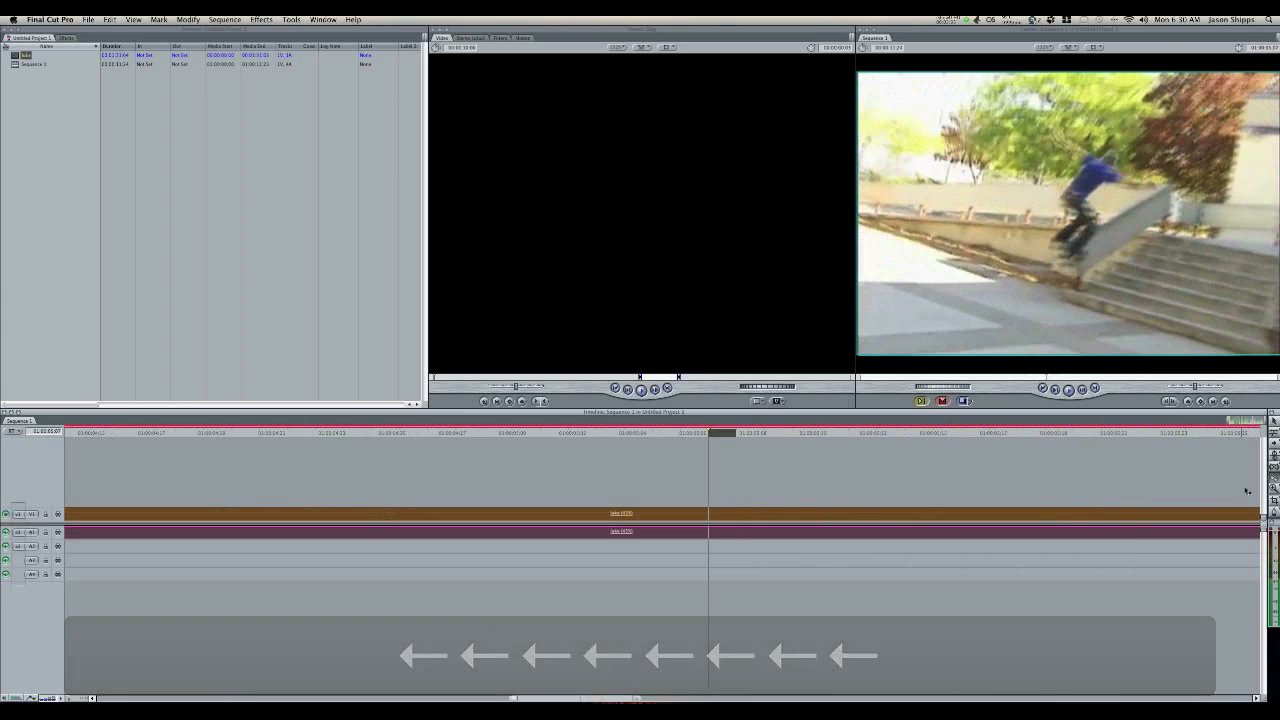
{"action": "left_click", "coordinate": [708, 517]}
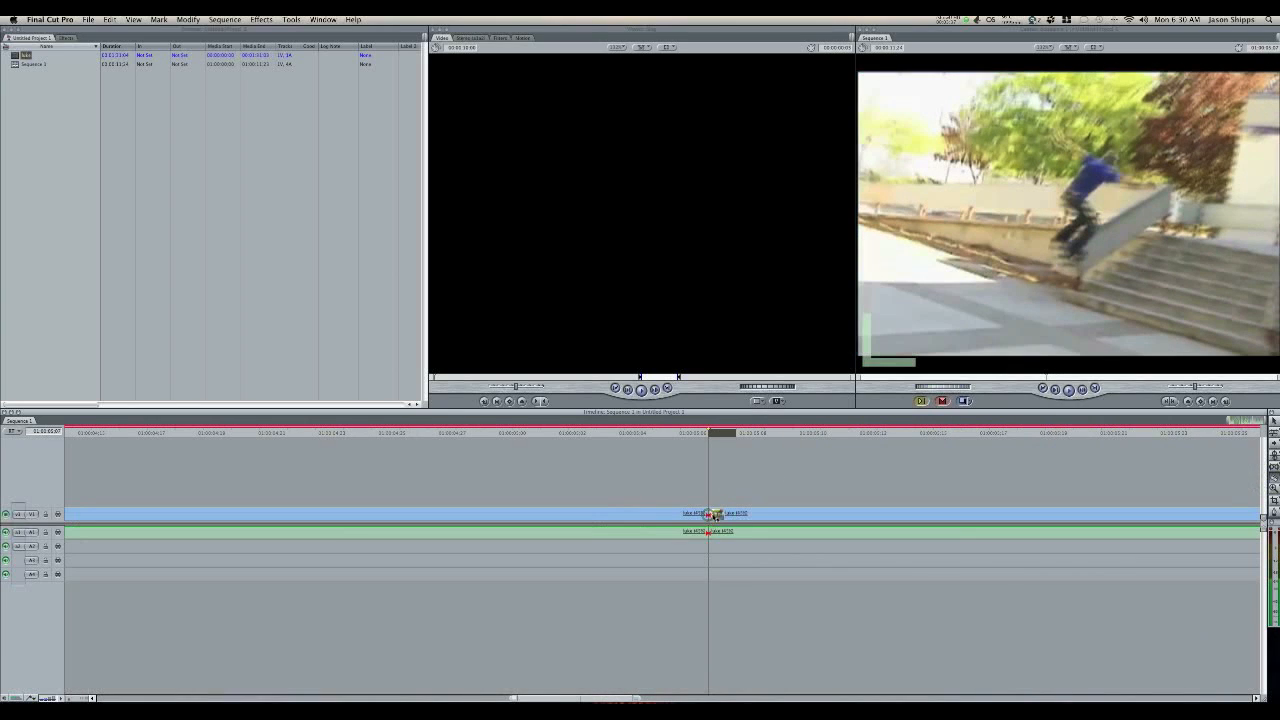
{"action": "left_click", "coordinate": [737, 513]}
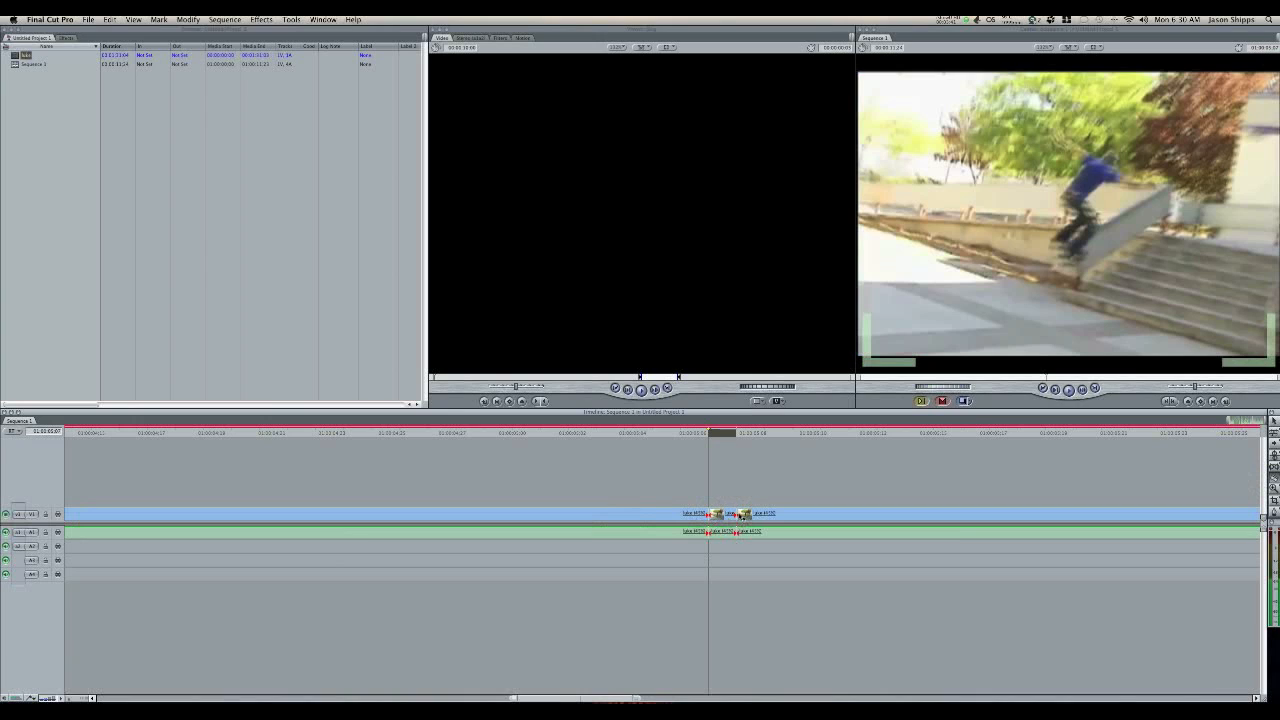
{"action": "key", "text": "super+z"}
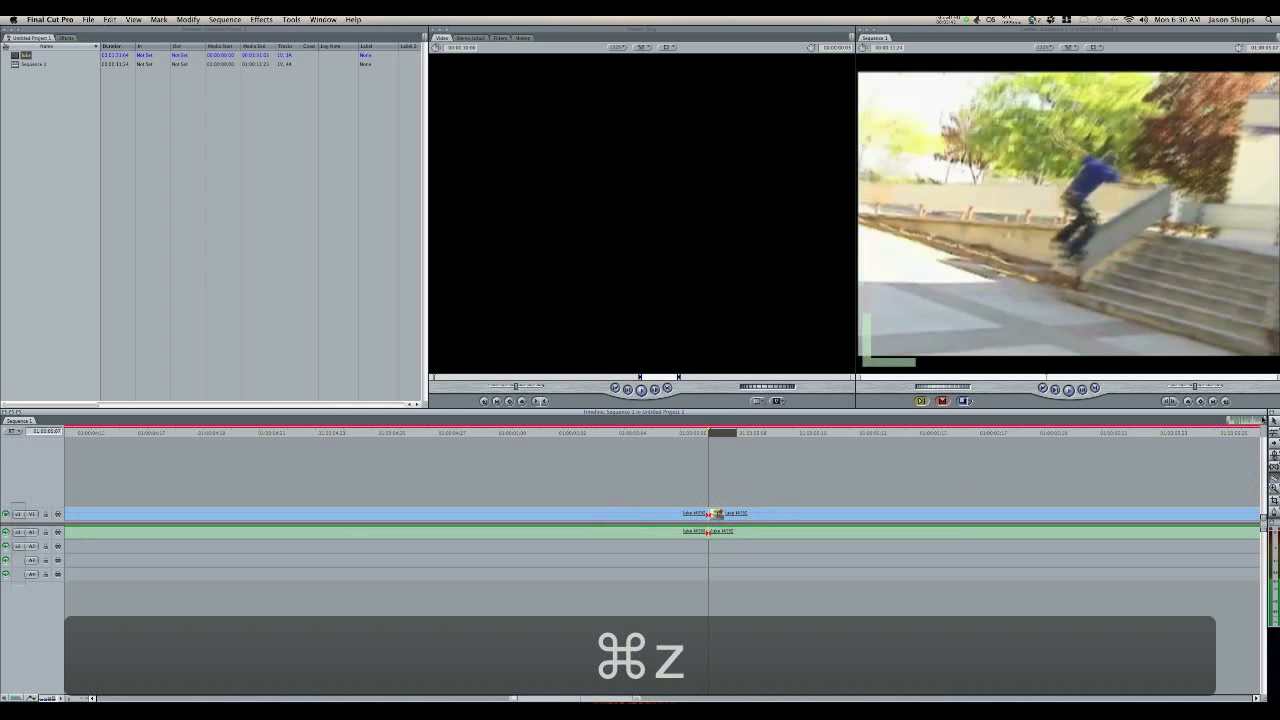
Step: Change the speed of the clip portion after the ledge-exit cut to a rate of 55%
{"action": "left_click", "coordinate": [766, 514]}
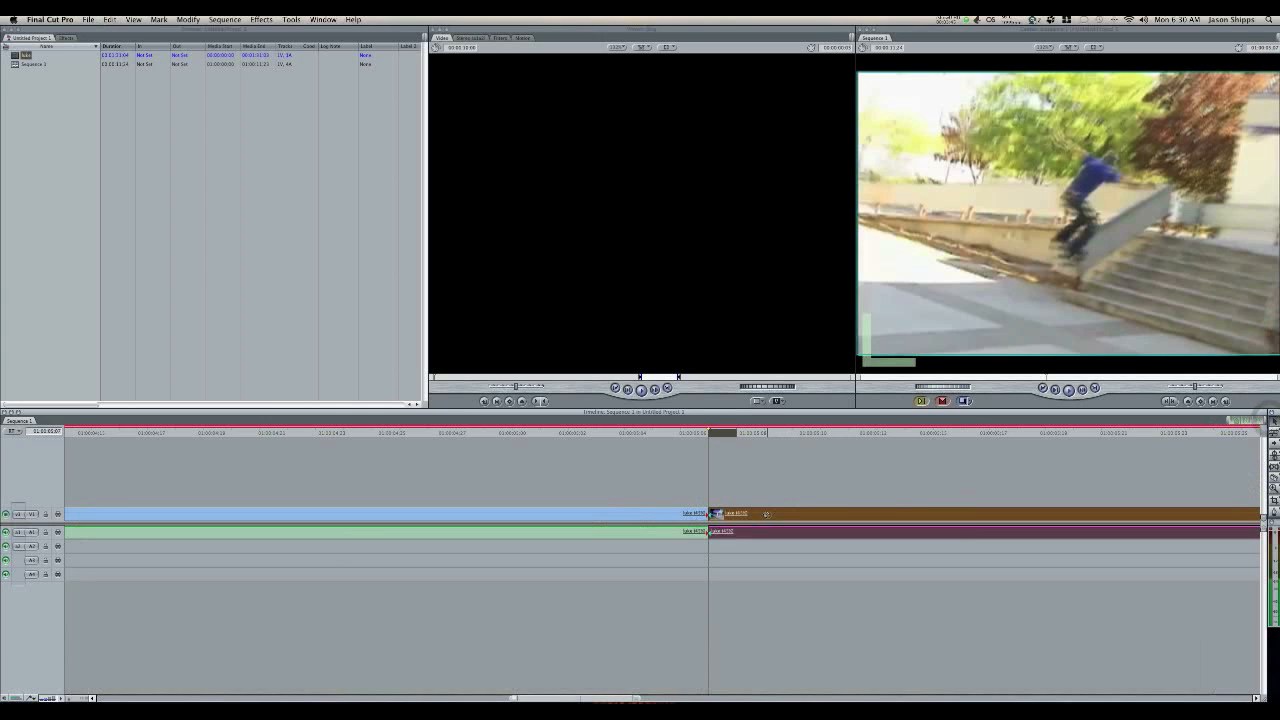
{"action": "left_click", "coordinate": [204, 20]}
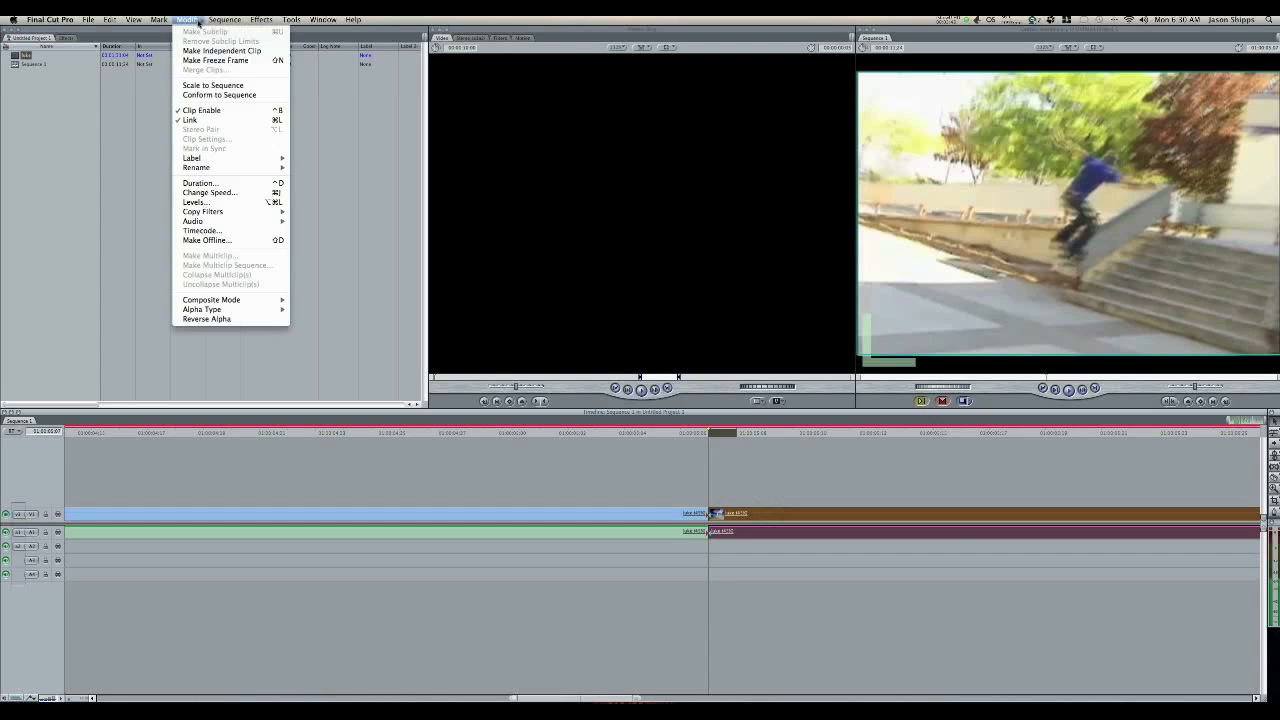
{"action": "left_click", "coordinate": [228, 193]}
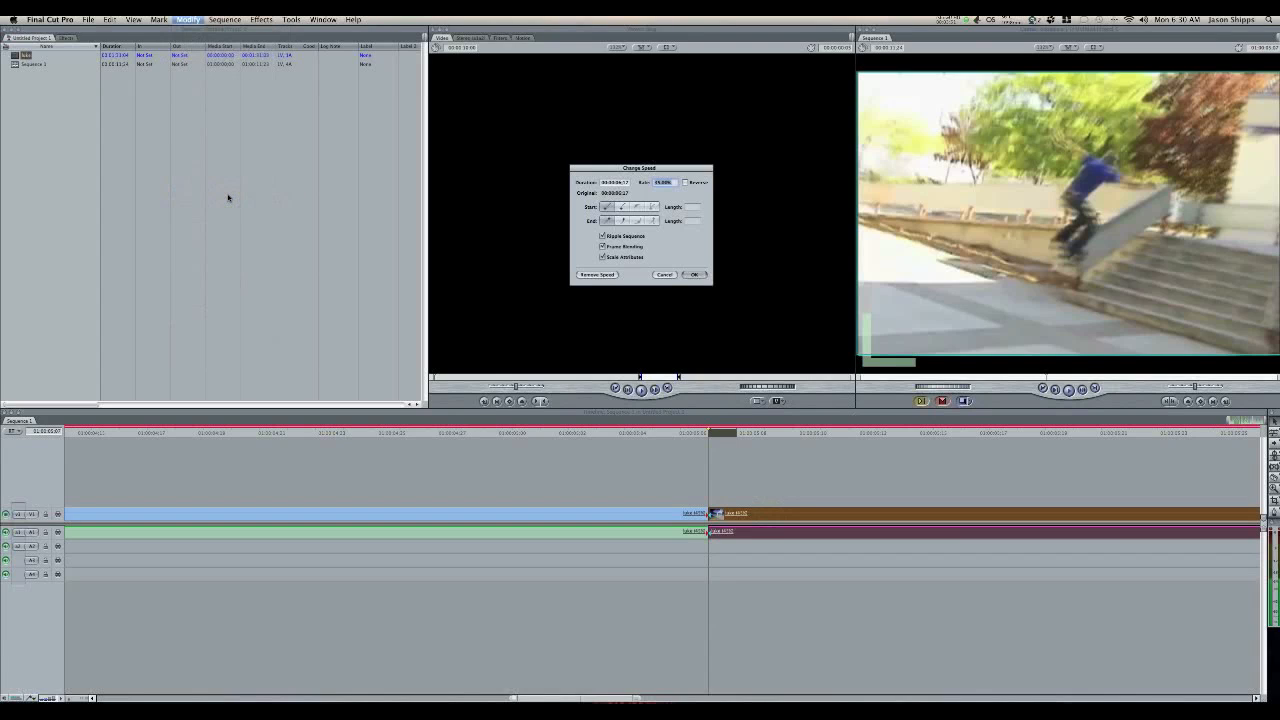
{"action": "type", "text": "55"}
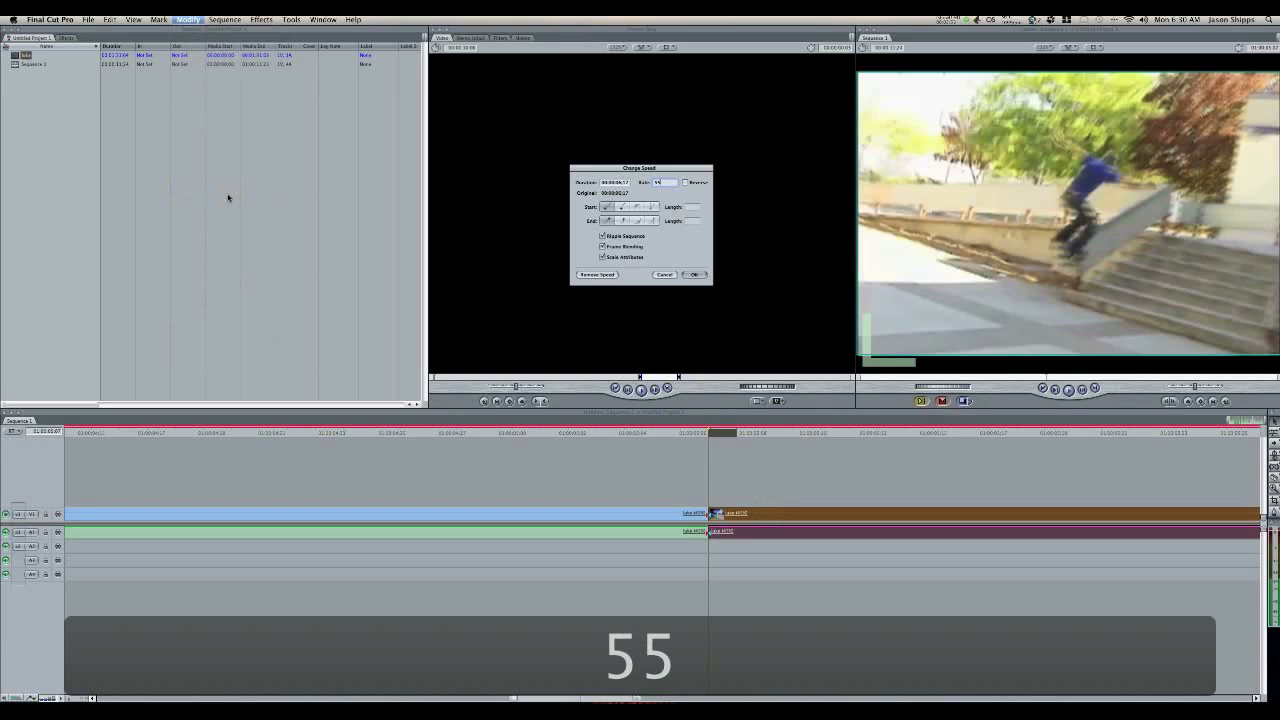
{"action": "key", "text": "Return"}
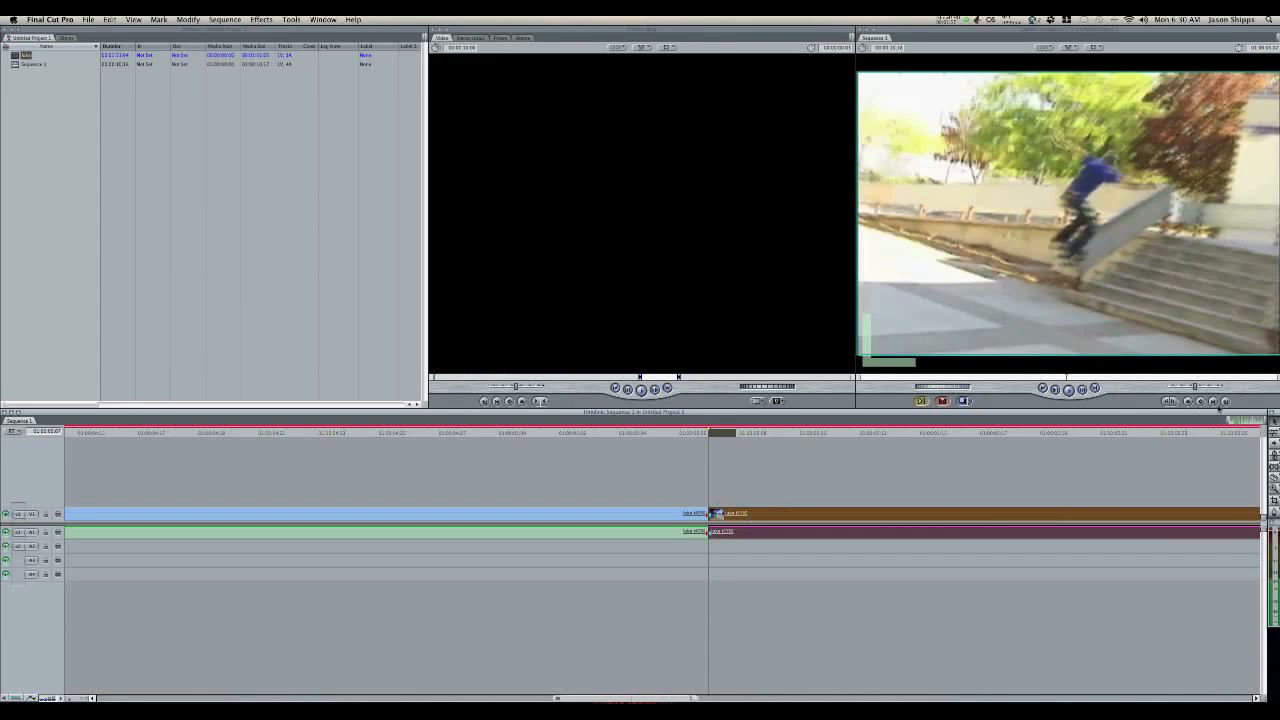
Step: Split the clip one frame after the ledge-exit cut and set the remaining portion's speed to 65%
{"action": "left_click", "coordinate": [735, 514]}
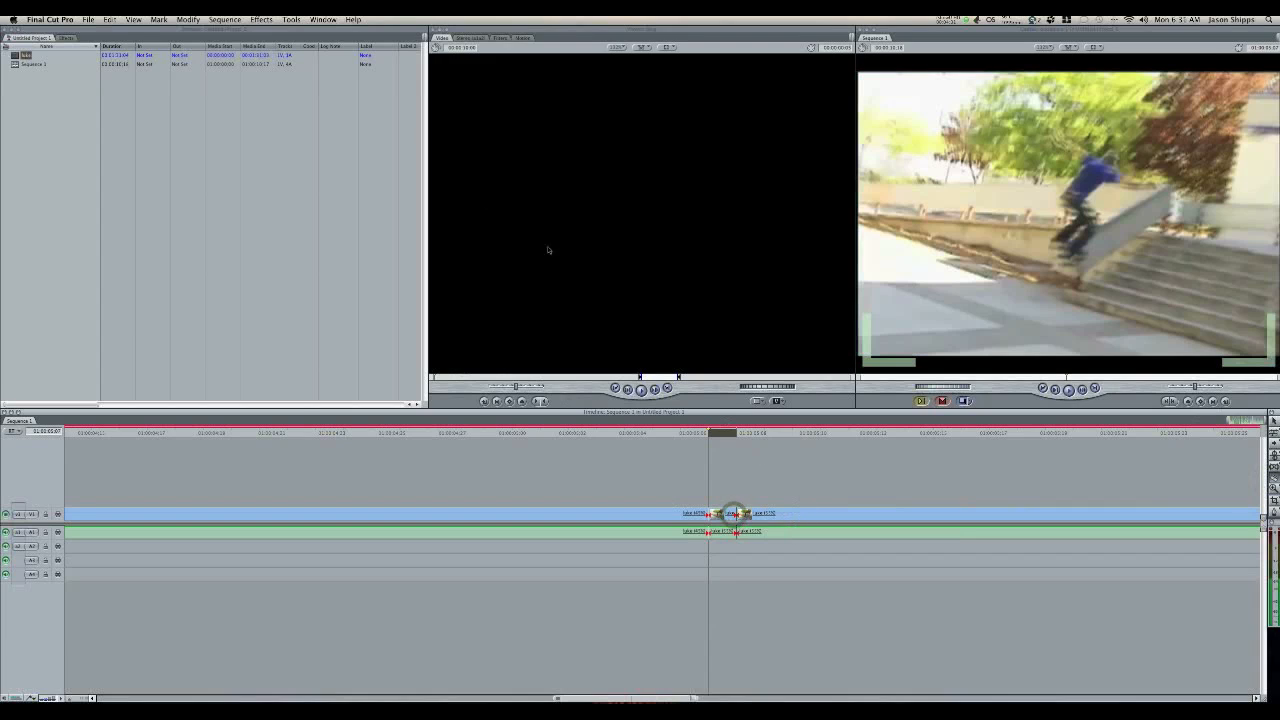
{"action": "left_click", "coordinate": [1274, 421]}
{"action": "left_click", "coordinate": [830, 513]}
{"action": "left_click", "coordinate": [212, 19]}
{"action": "mouse_move", "coordinate": [188, 19]}
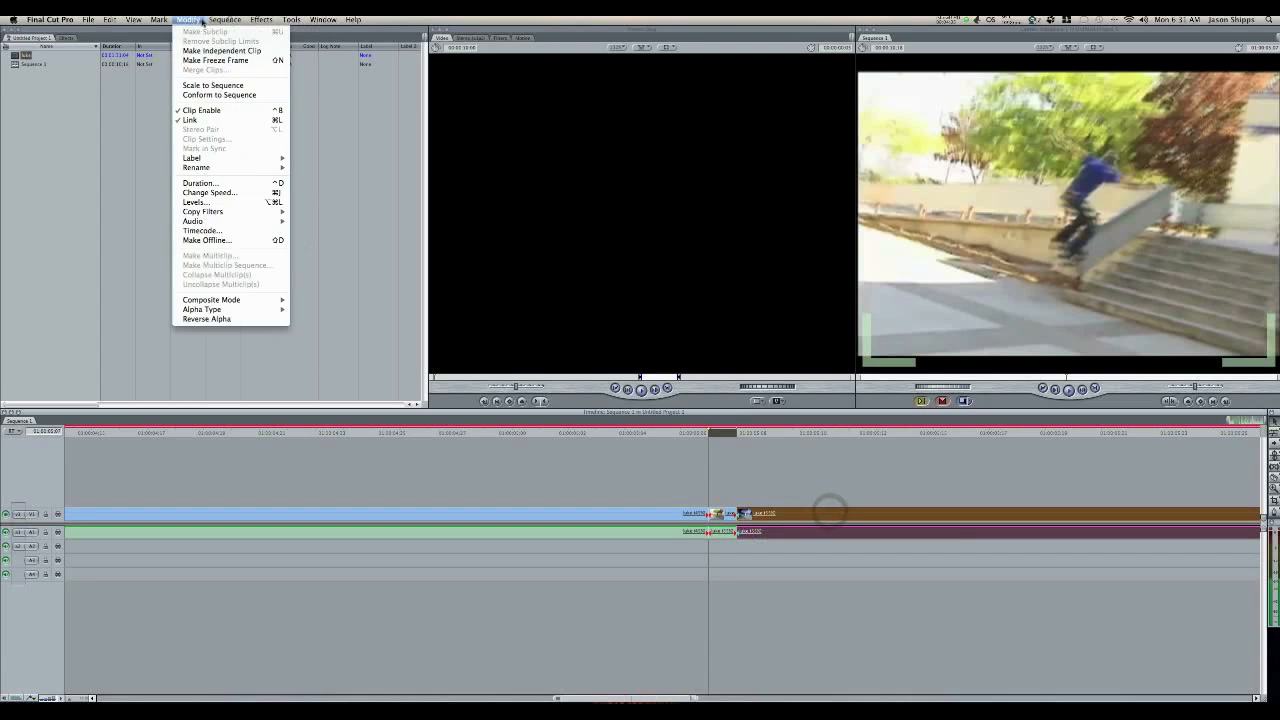
{"action": "left_click", "coordinate": [240, 193]}
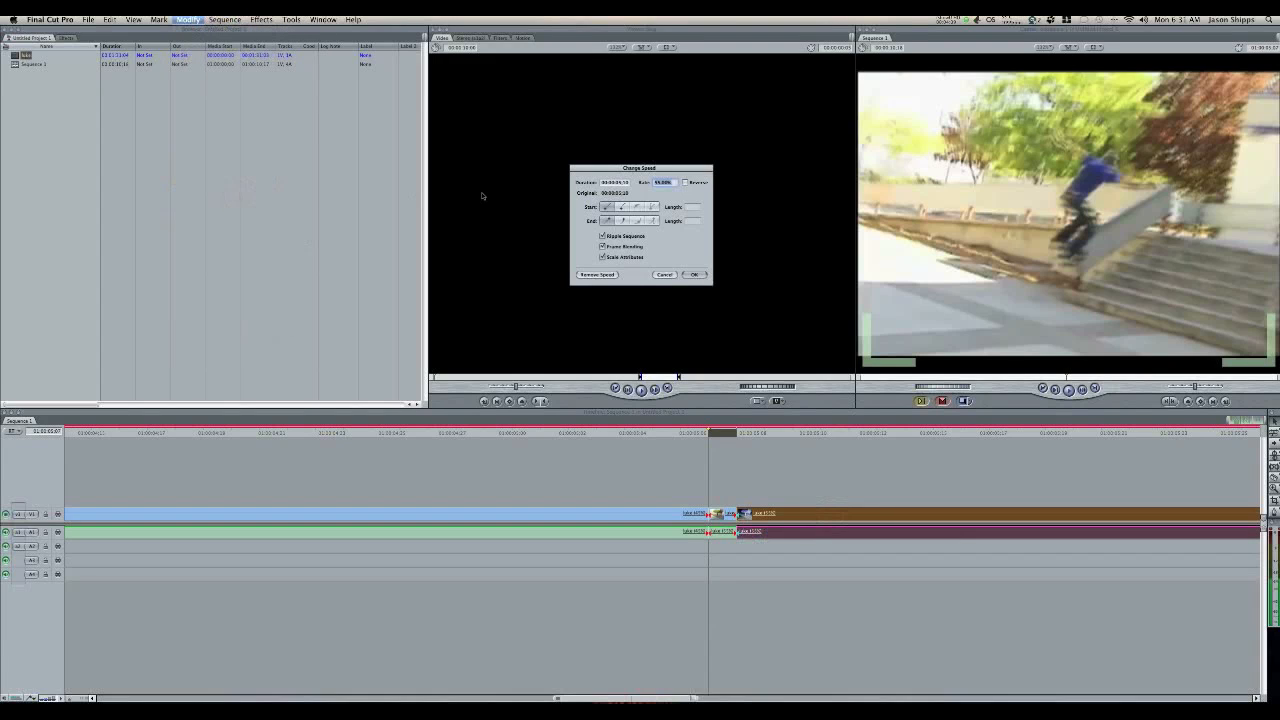
{"action": "type", "text": "65"}
{"action": "key", "text": "Return"}
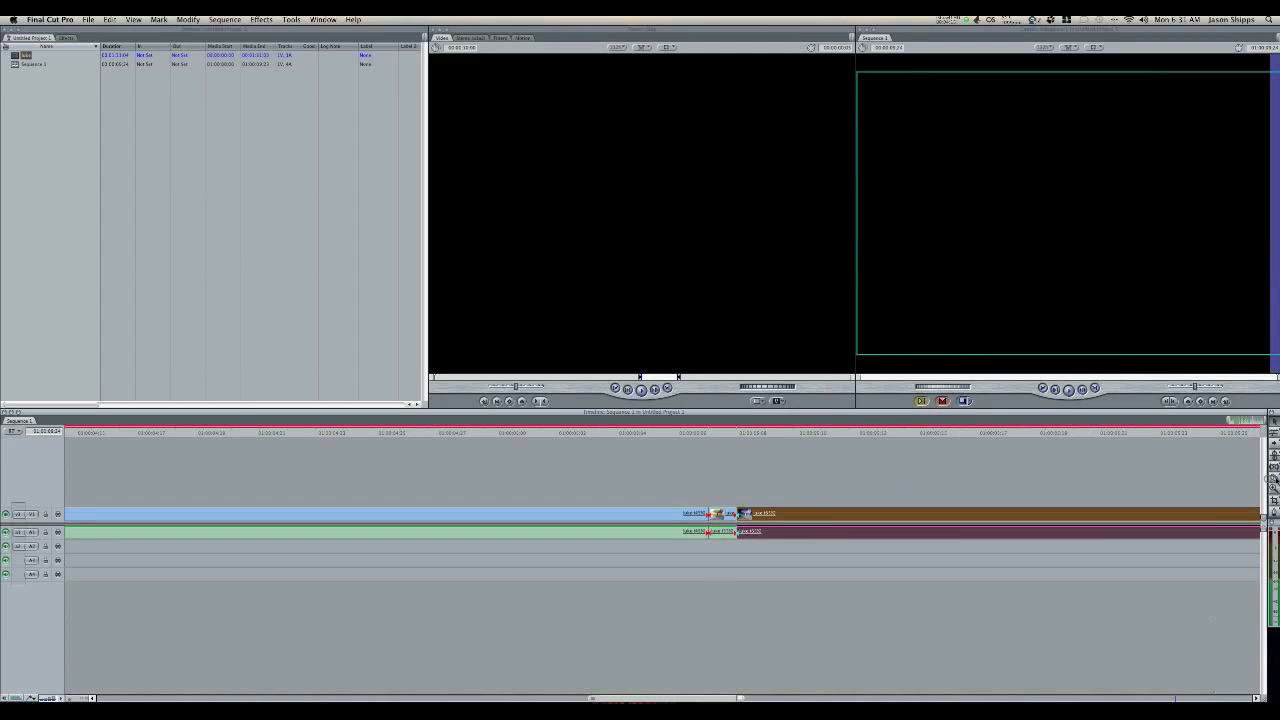
Step: Split the clip one frame after the cut where the 65% portion begins and set the remaining portion's speed to 75%
{"action": "left_click", "coordinate": [766, 515]}
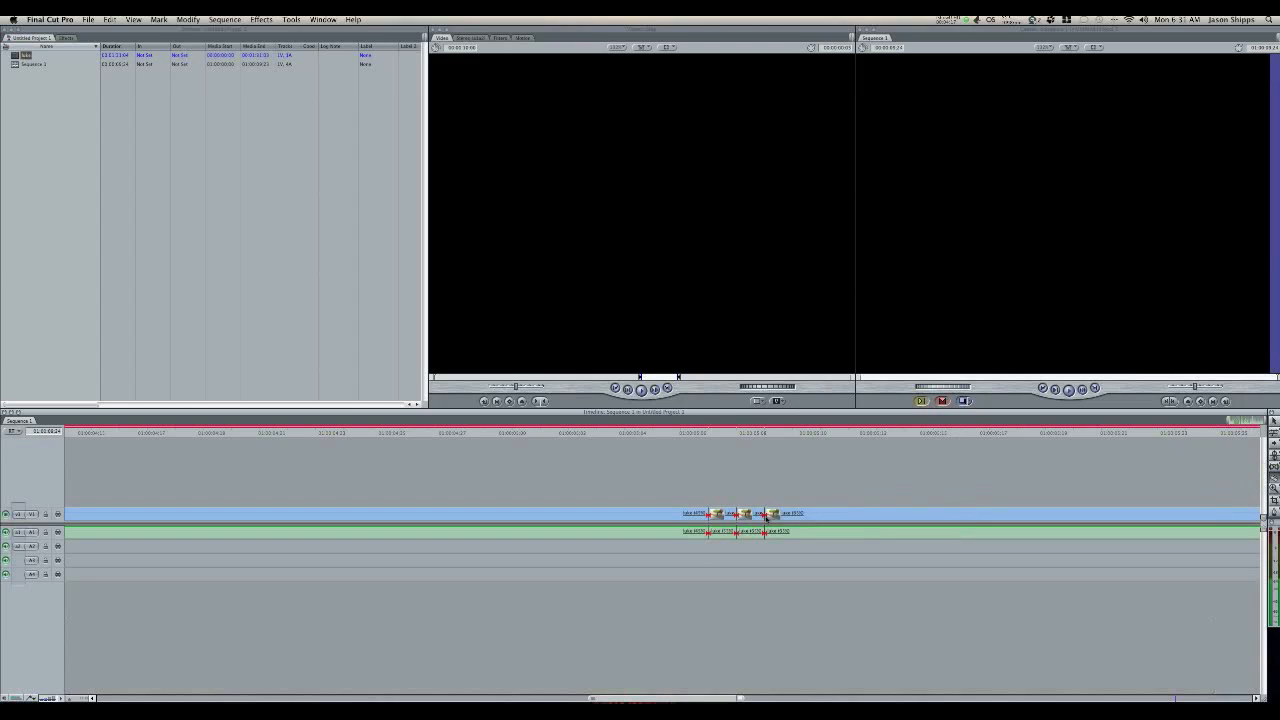
{"action": "left_click", "coordinate": [1271, 421]}
{"action": "left_click", "coordinate": [796, 515]}
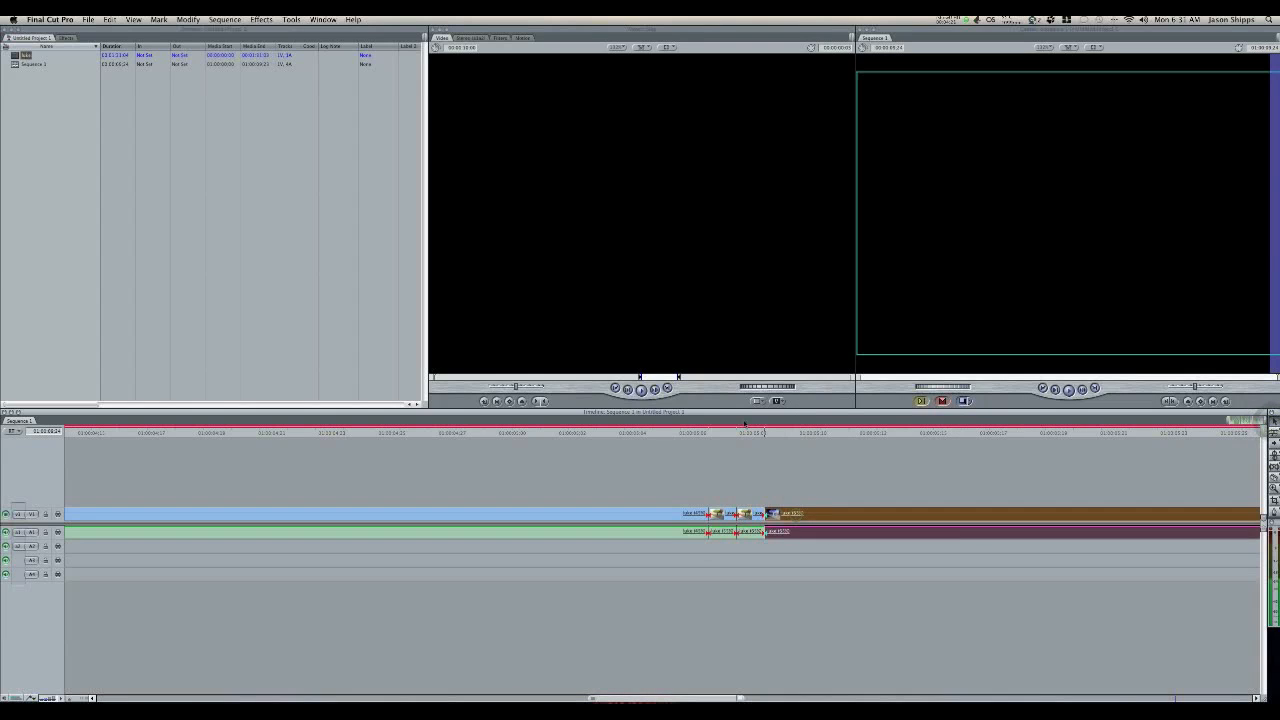
{"action": "left_click", "coordinate": [188, 19]}
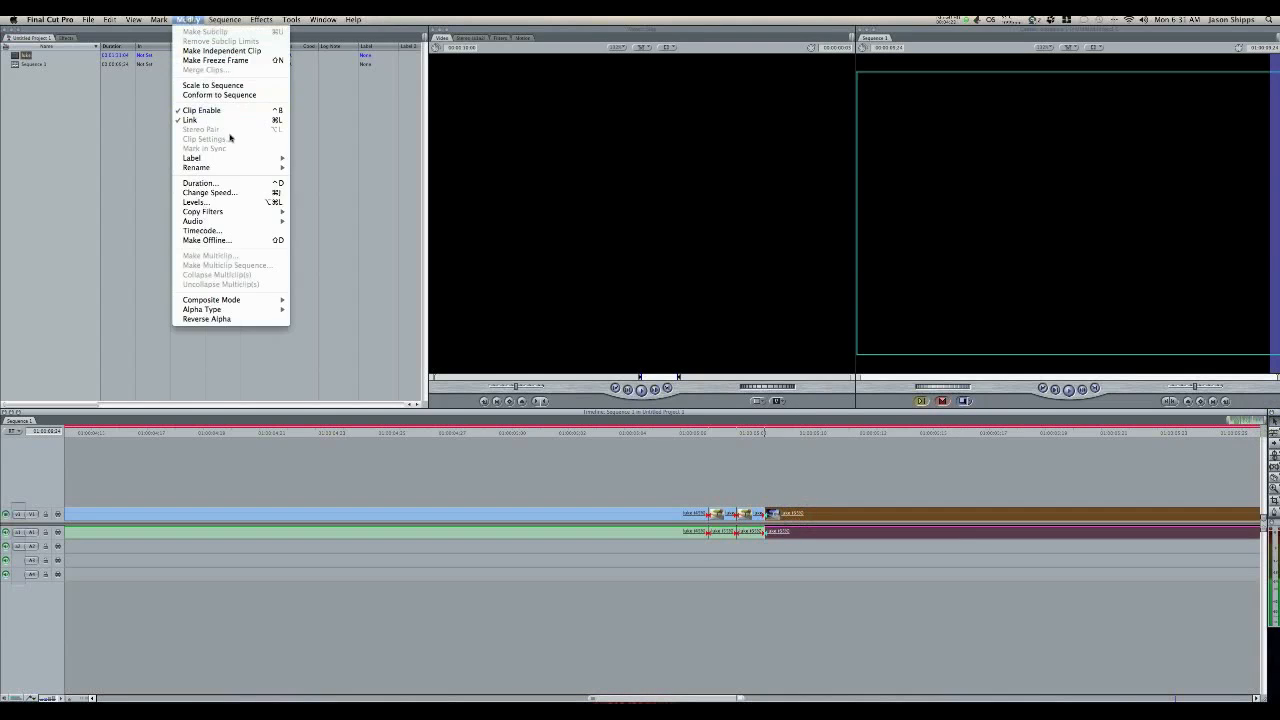
{"action": "left_click", "coordinate": [230, 192]}
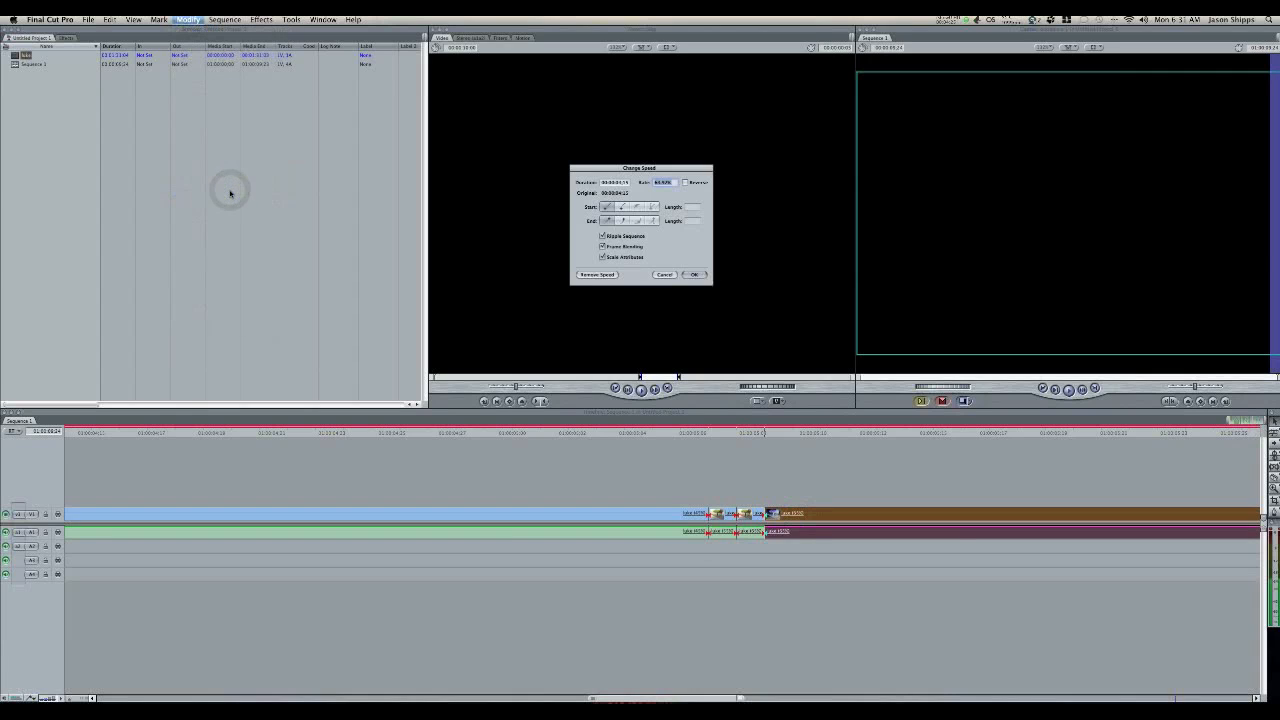
{"action": "type", "text": "75"}
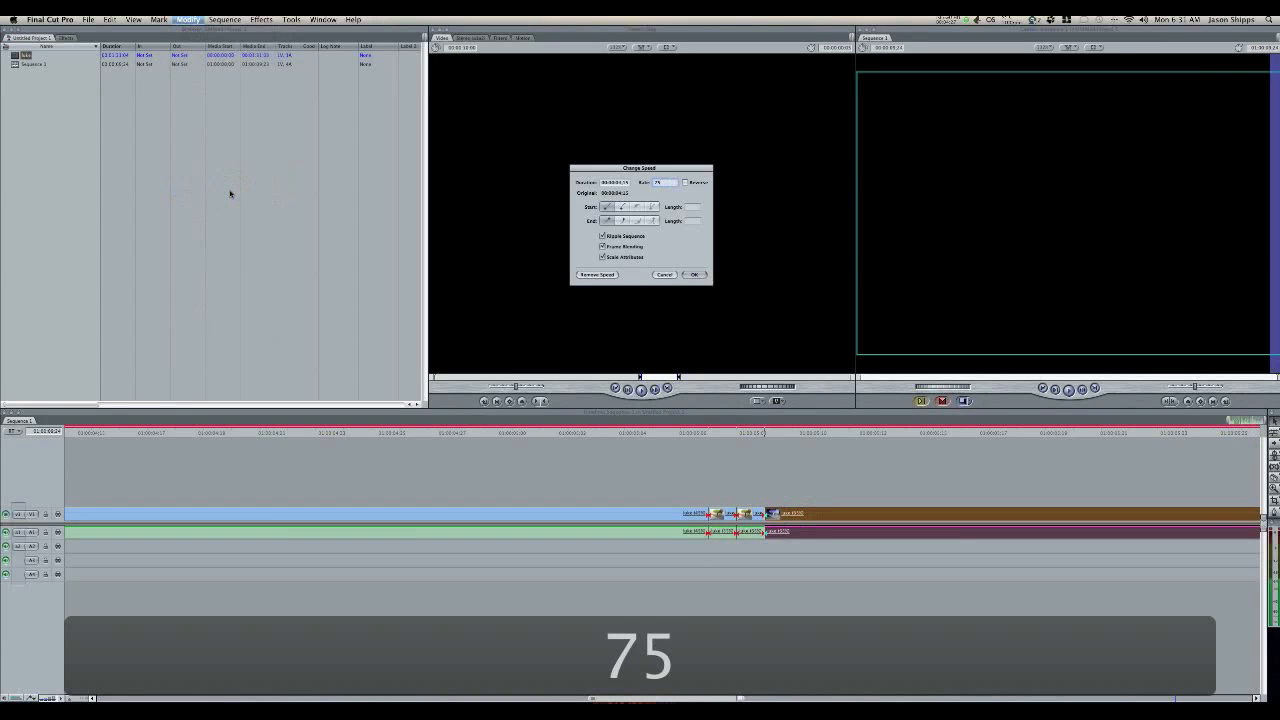
{"action": "key", "text": "Return"}
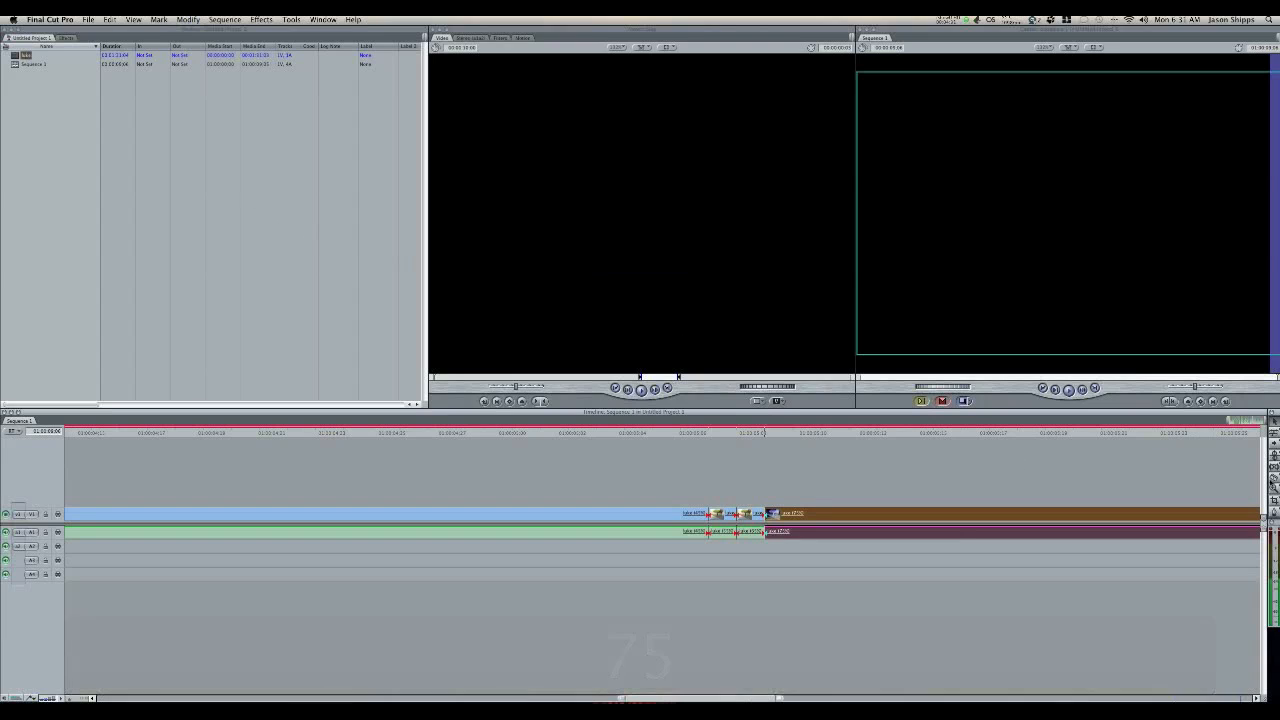
Step: Cut the 75% portion one frame after its start and change the speed of the remainder to 85%
{"action": "left_click", "coordinate": [1276, 481]}
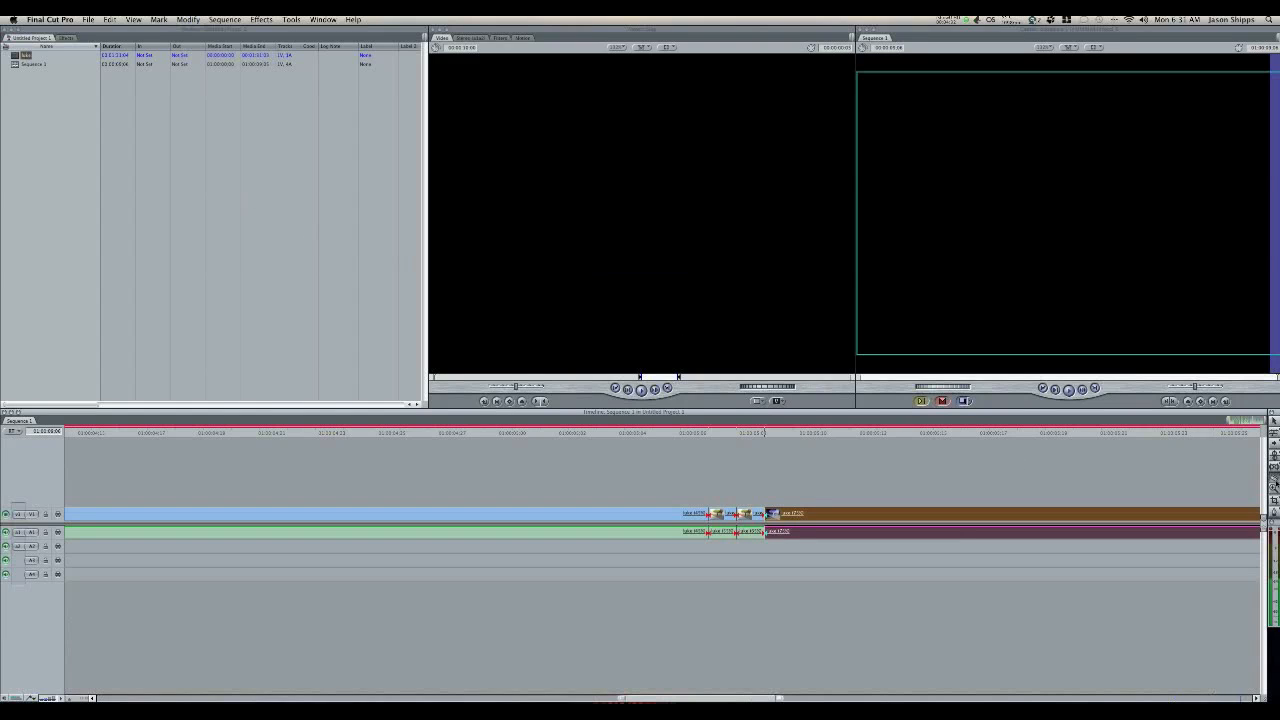
{"action": "left_click", "coordinate": [796, 513]}
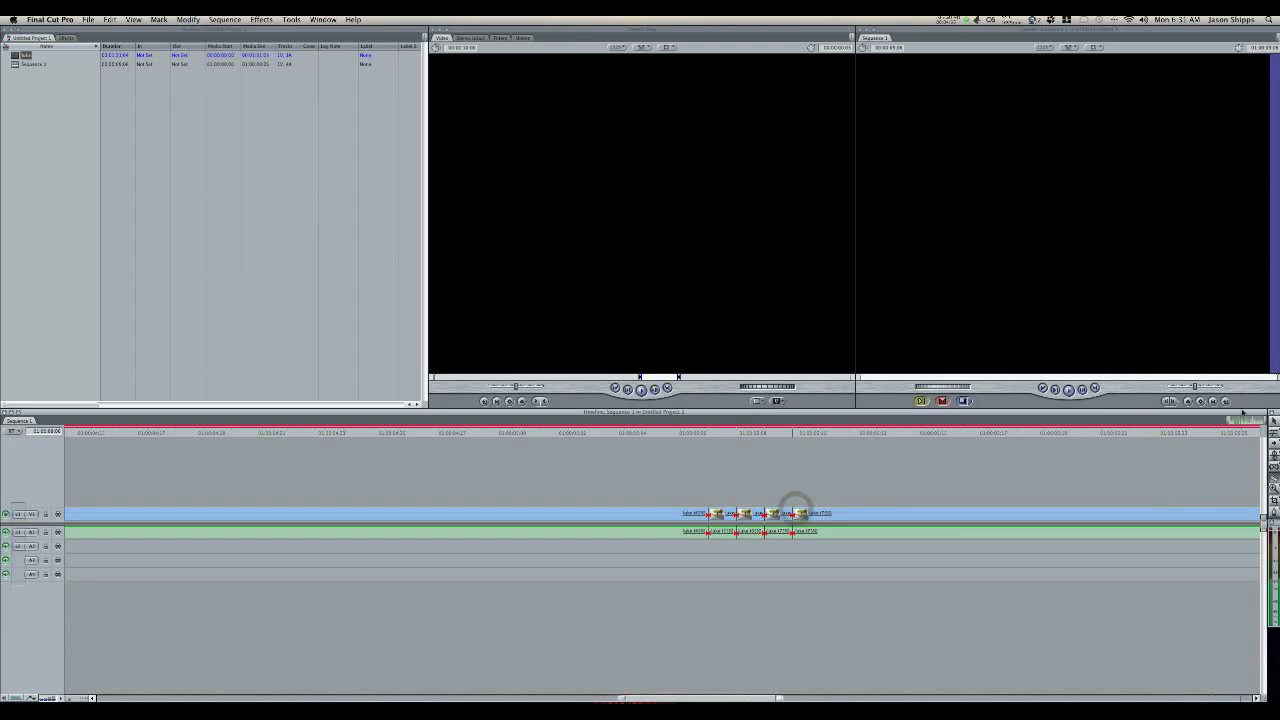
{"action": "left_click", "coordinate": [866, 514]}
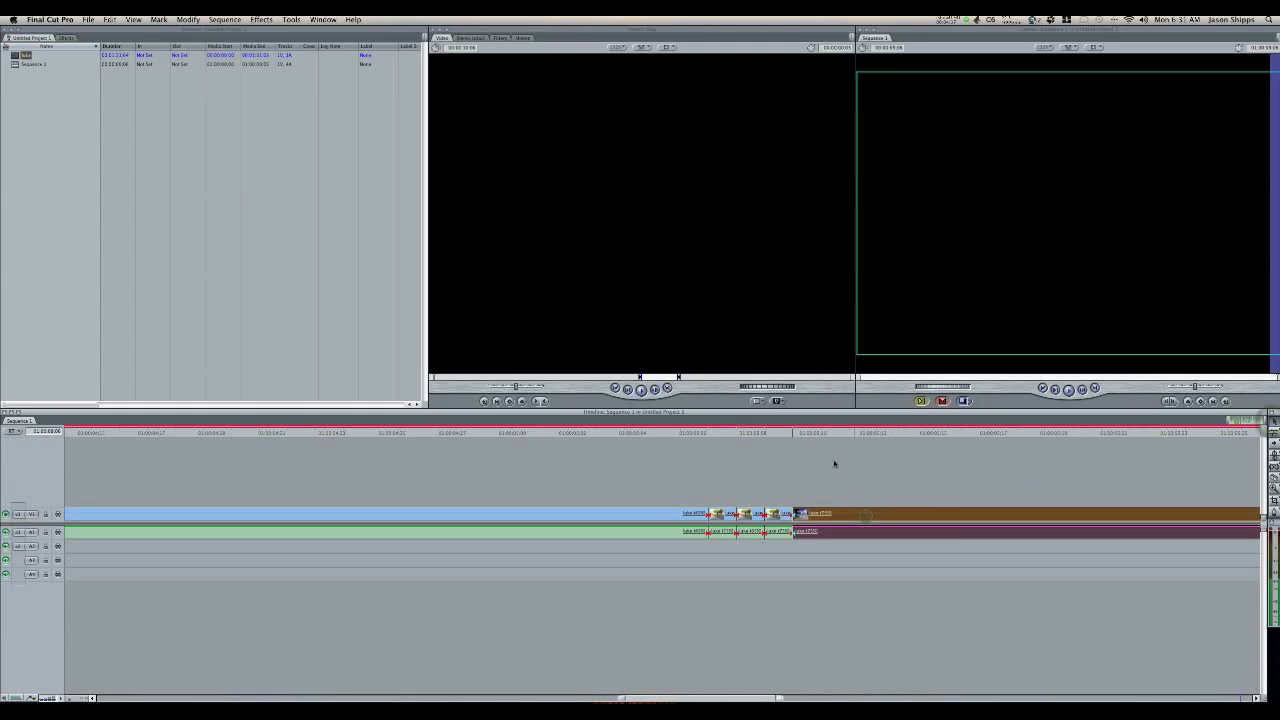
{"action": "left_click", "coordinate": [190, 19]}
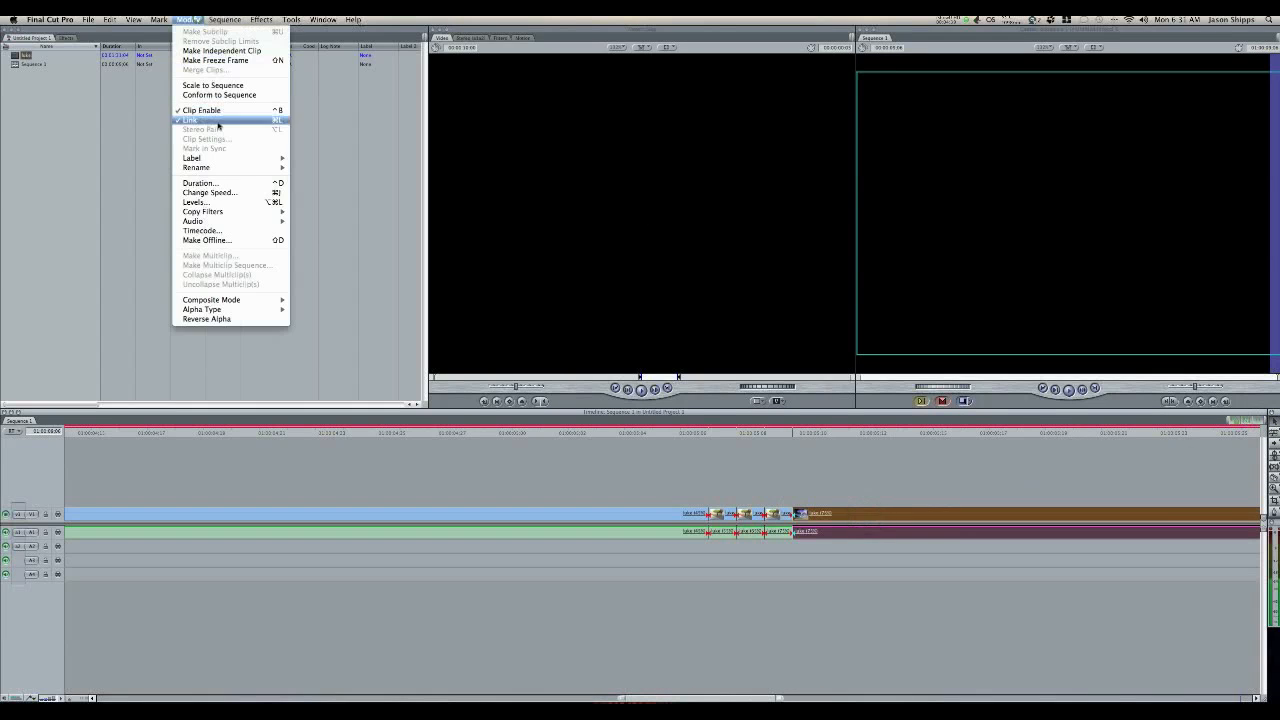
{"action": "left_click", "coordinate": [234, 193]}
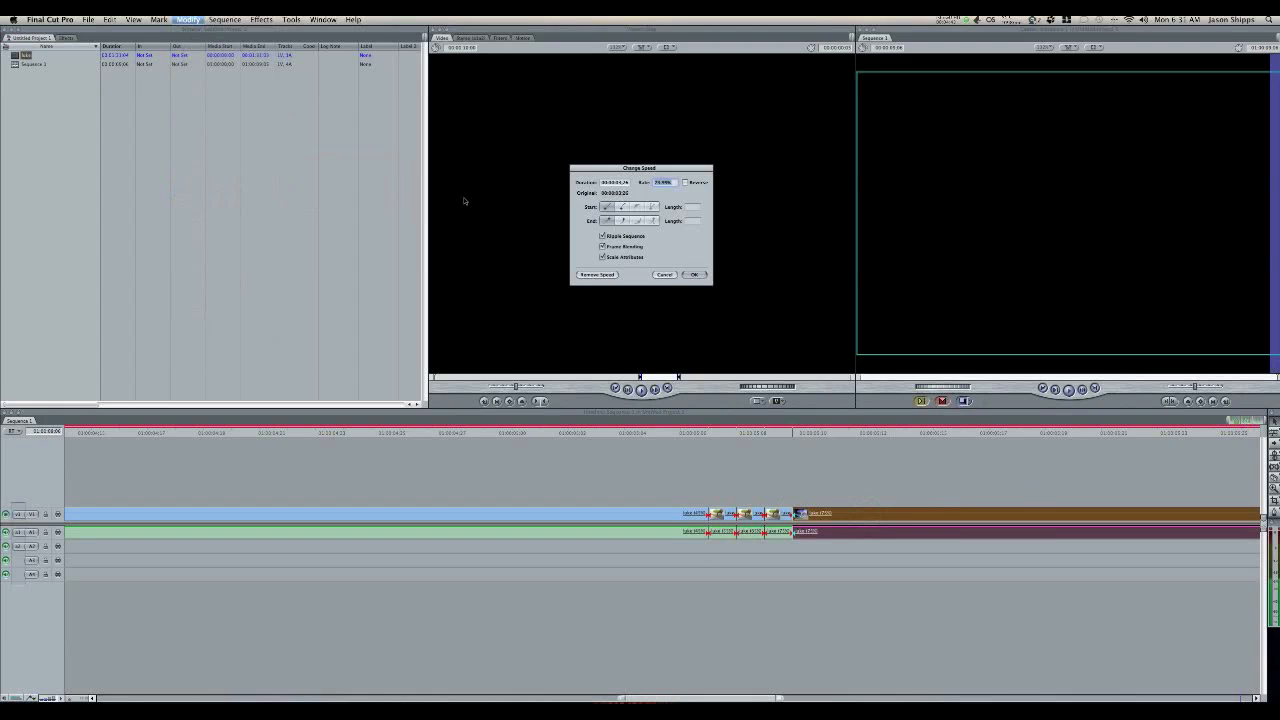
{"action": "type", "text": "85"}
{"action": "key", "text": "Return"}
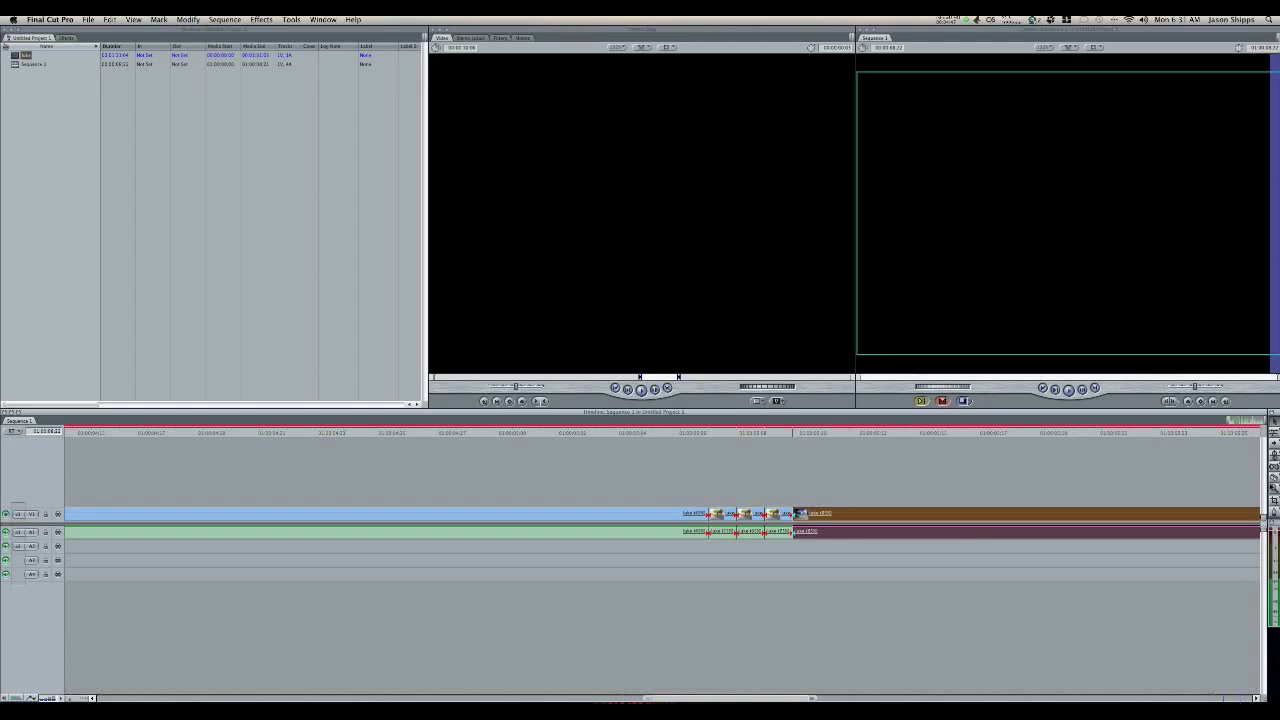
Step: Cut the 85% portion one frame after its start and change the speed of the remainder to 95%
{"action": "left_click", "coordinate": [1273, 481]}
{"action": "left_click", "coordinate": [821, 513]}
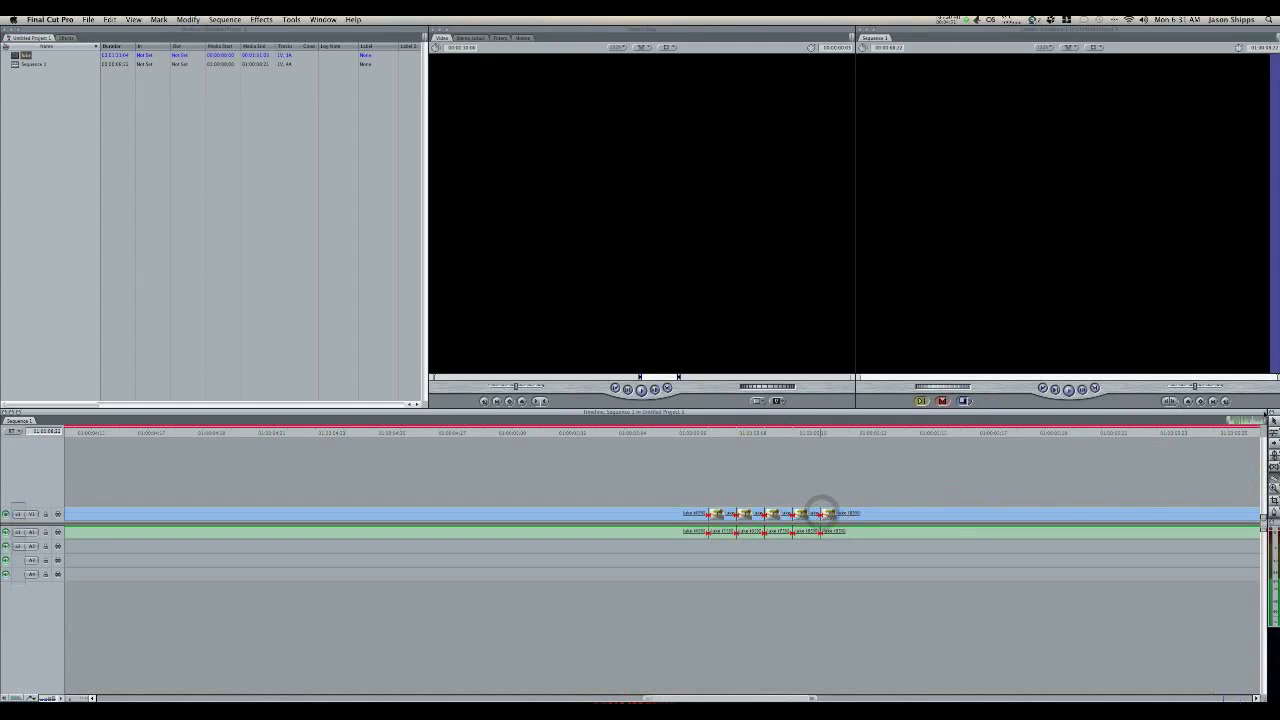
{"action": "left_click", "coordinate": [1273, 421]}
{"action": "left_click", "coordinate": [905, 514]}
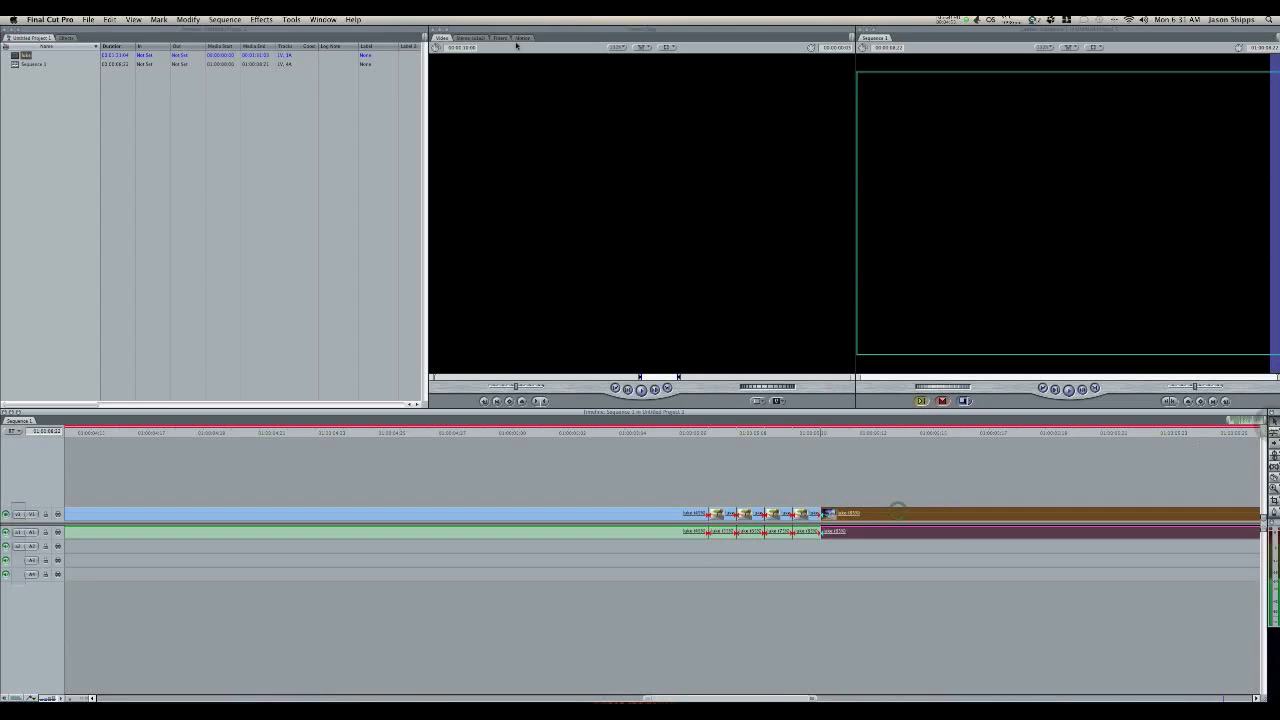
{"action": "left_click", "coordinate": [188, 19]}
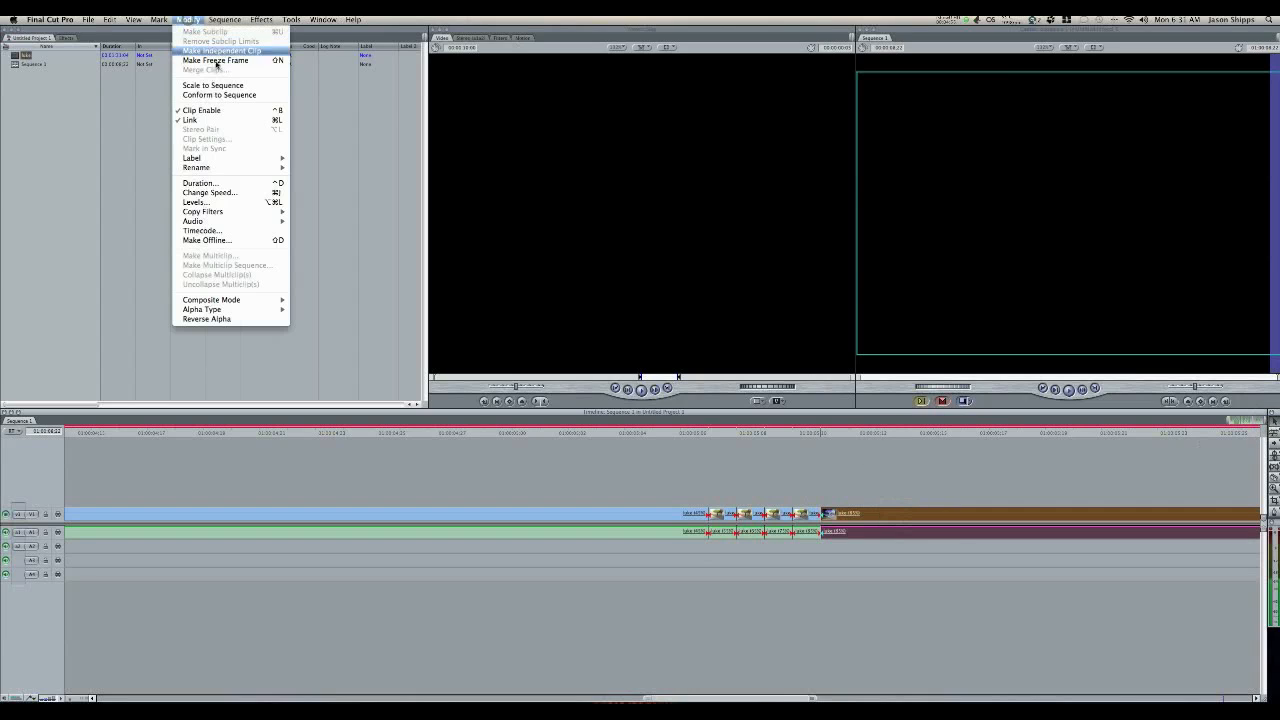
{"action": "mouse_move", "coordinate": [226, 221]}
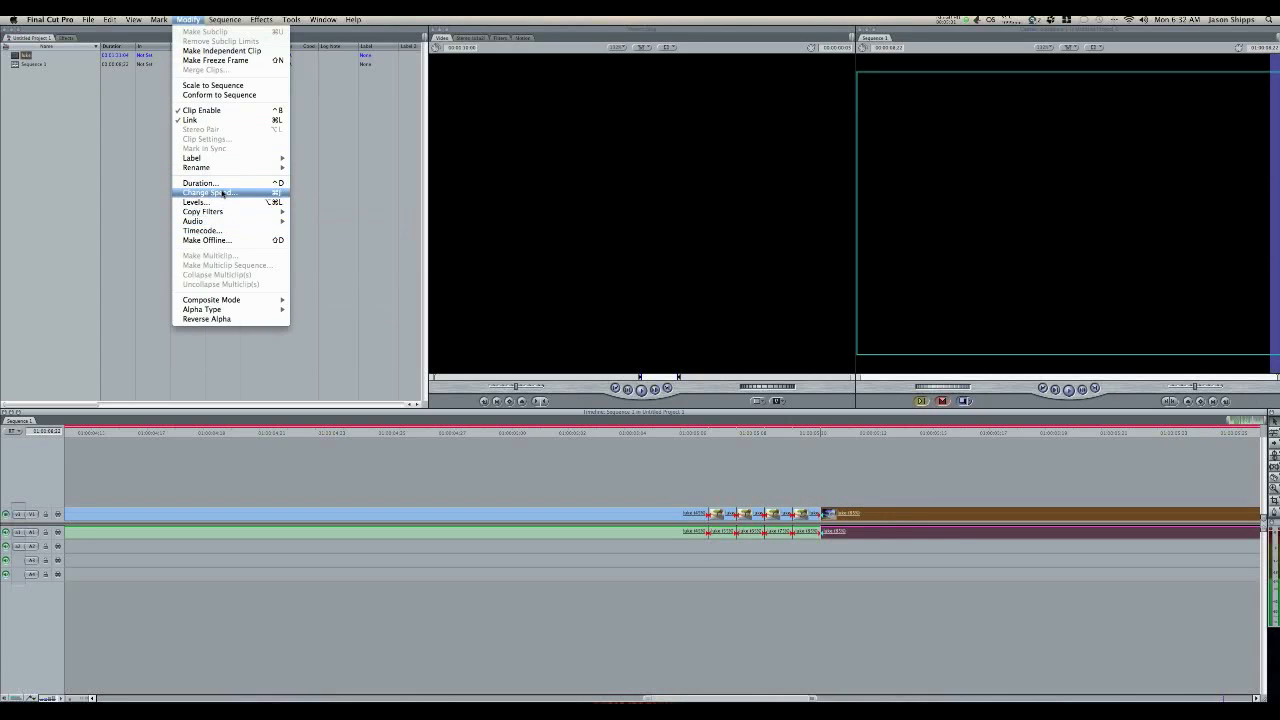
{"action": "left_click", "coordinate": [222, 193]}
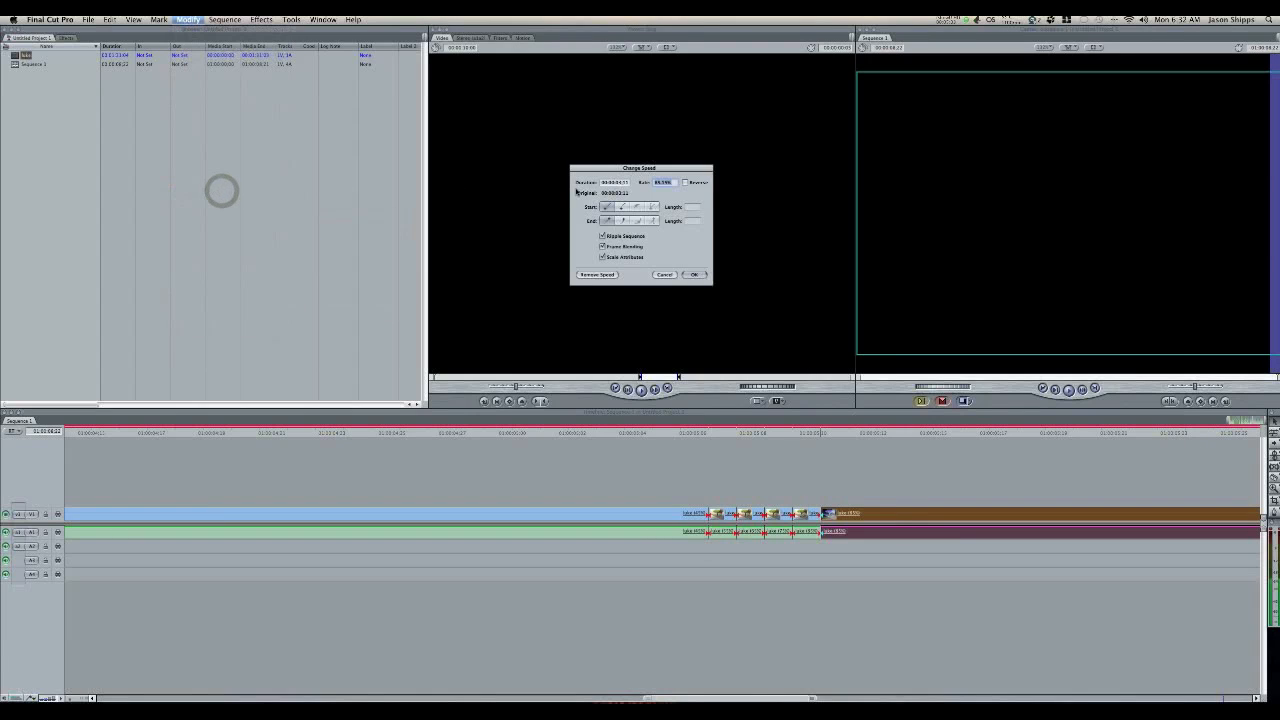
{"action": "type", "text": "95"}
{"action": "key", "text": "Return"}
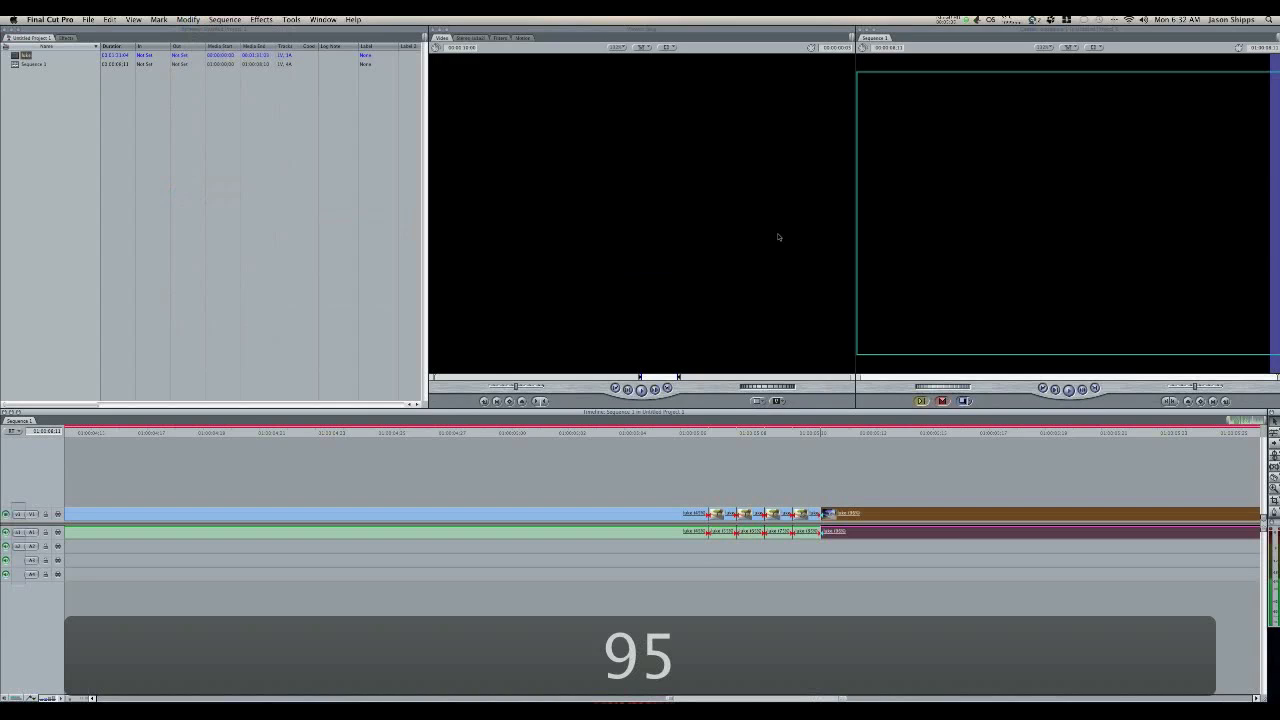
Step: Cut the 95% portion one frame after its start and return the rest of the clip to 100% speed
{"action": "left_click", "coordinate": [848, 512]}
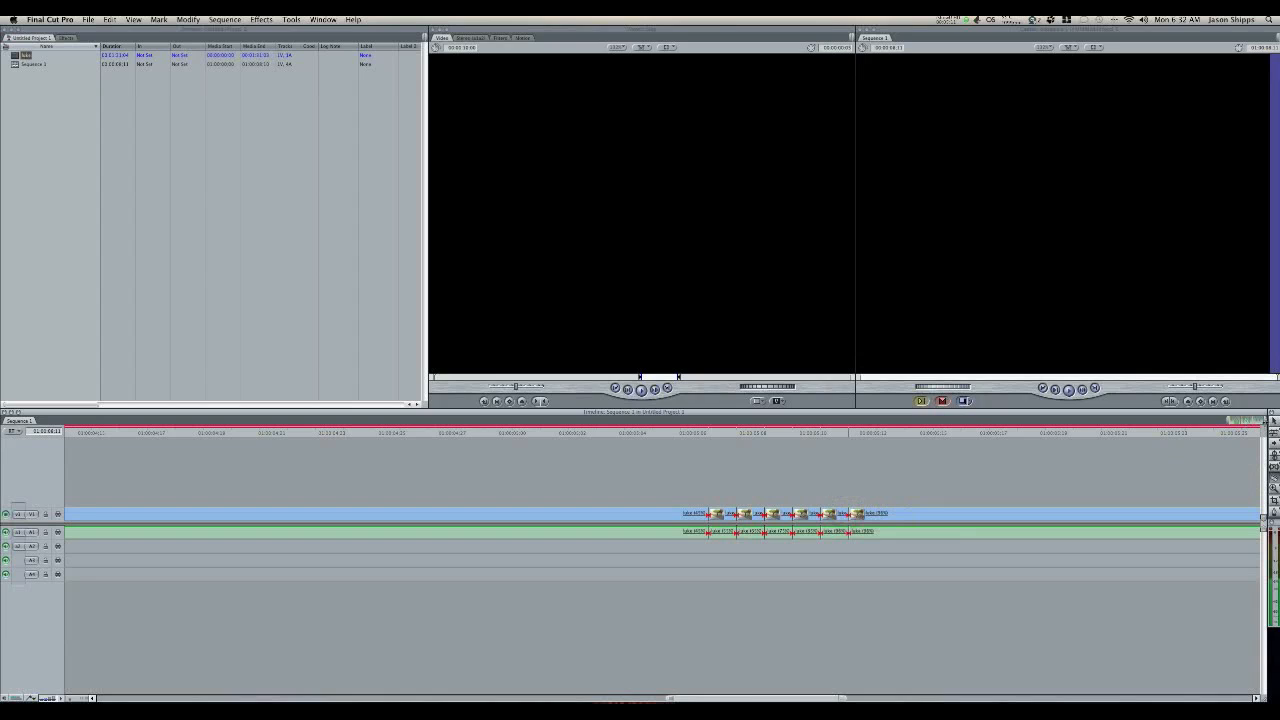
{"action": "left_click", "coordinate": [1272, 422]}
{"action": "left_click", "coordinate": [1016, 512]}
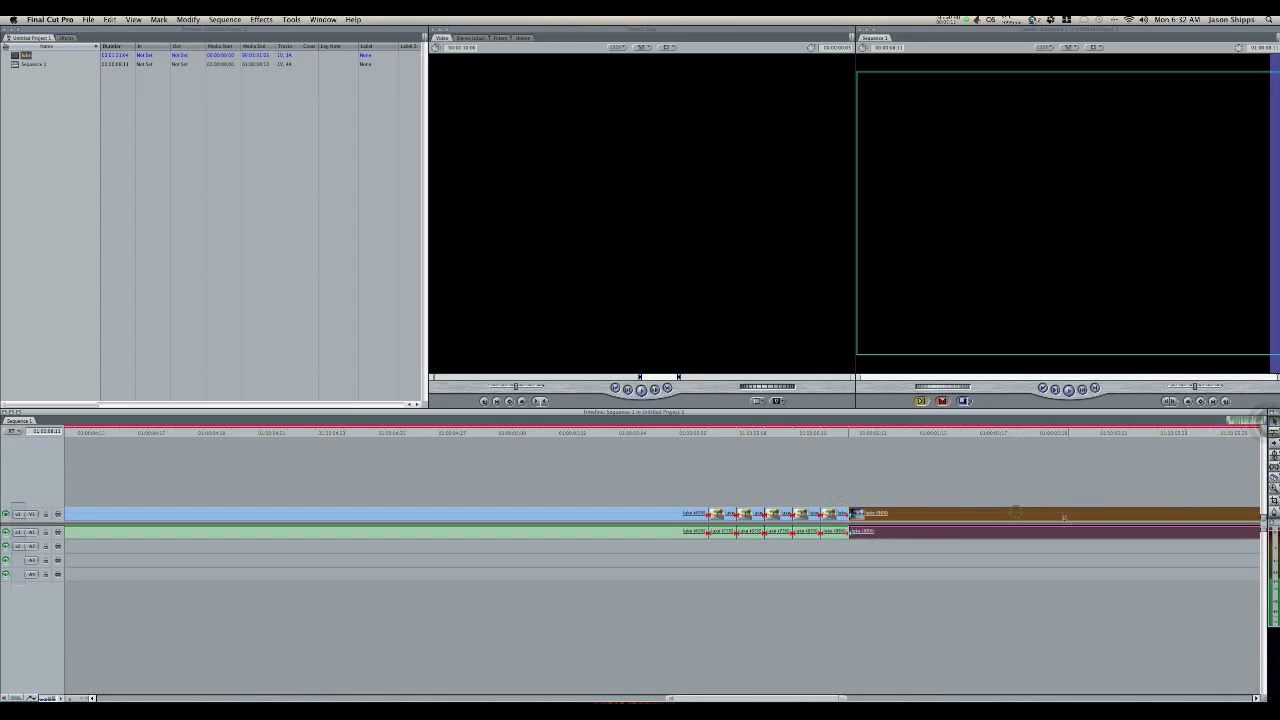
{"action": "left_click", "coordinate": [261, 19]}
{"action": "mouse_move", "coordinate": [188, 19]}
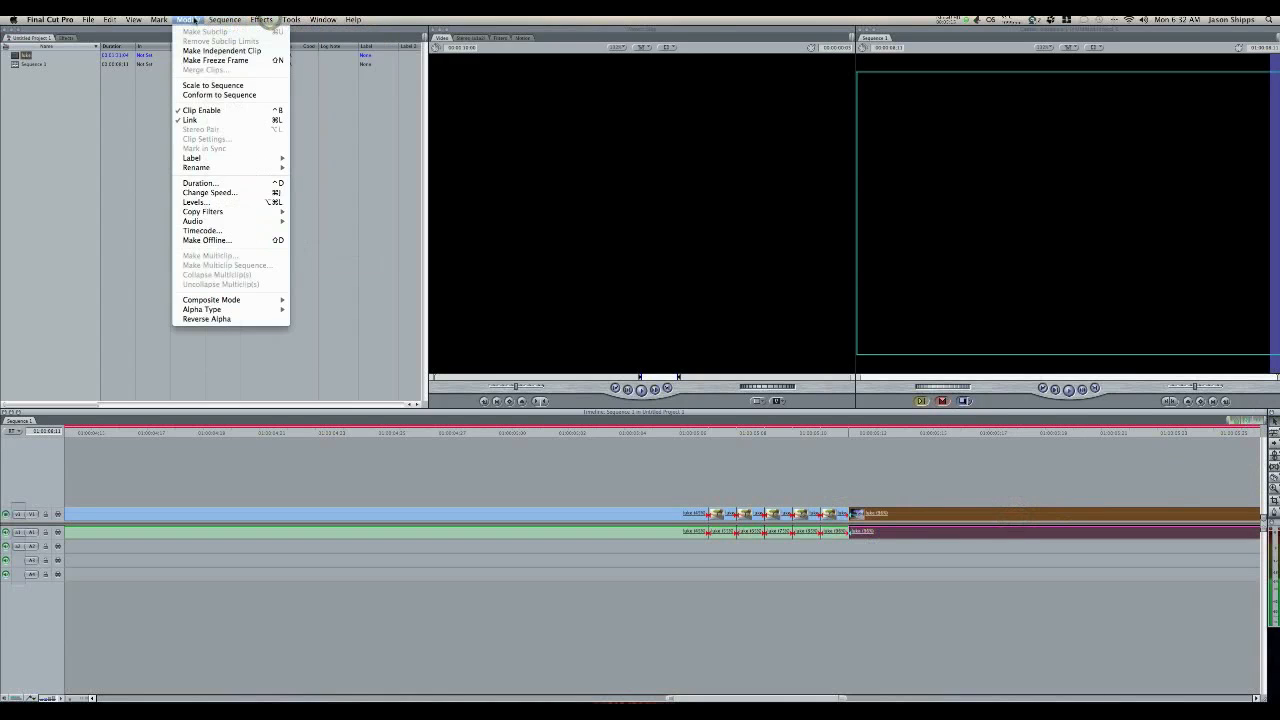
{"action": "left_click", "coordinate": [232, 192]}
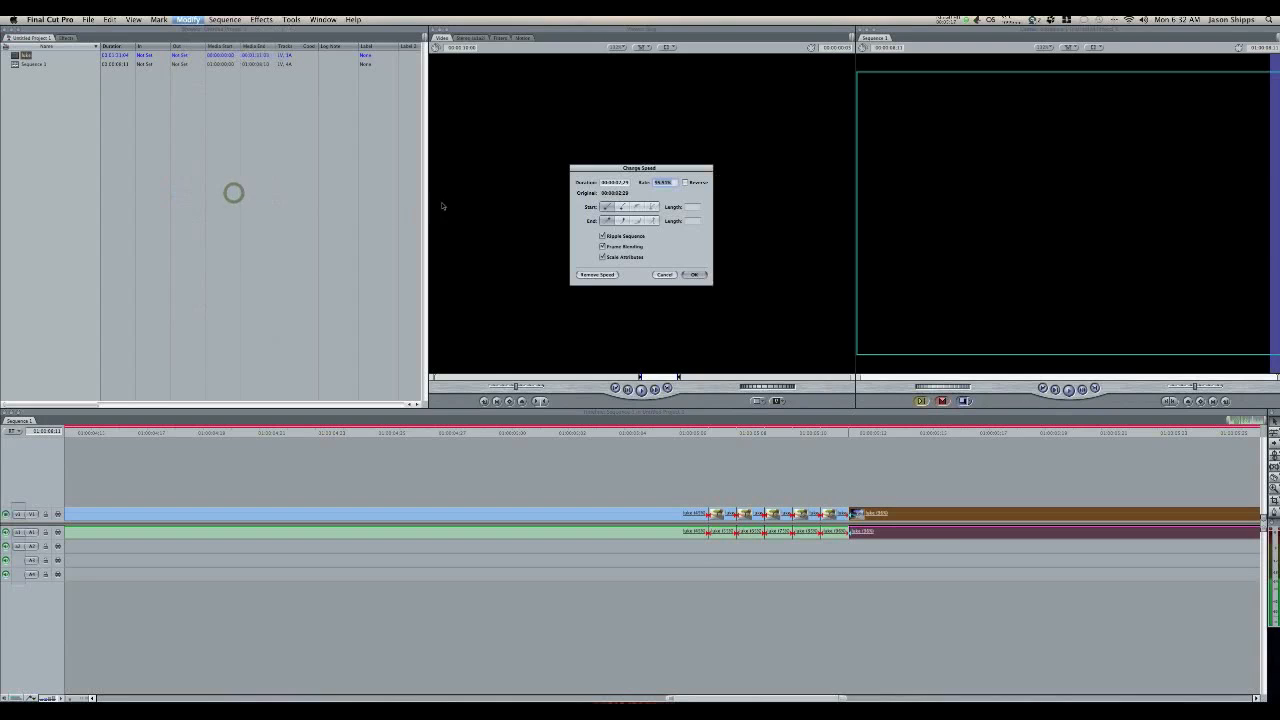
{"action": "type", "text": "100"}
{"action": "key", "text": "Return"}
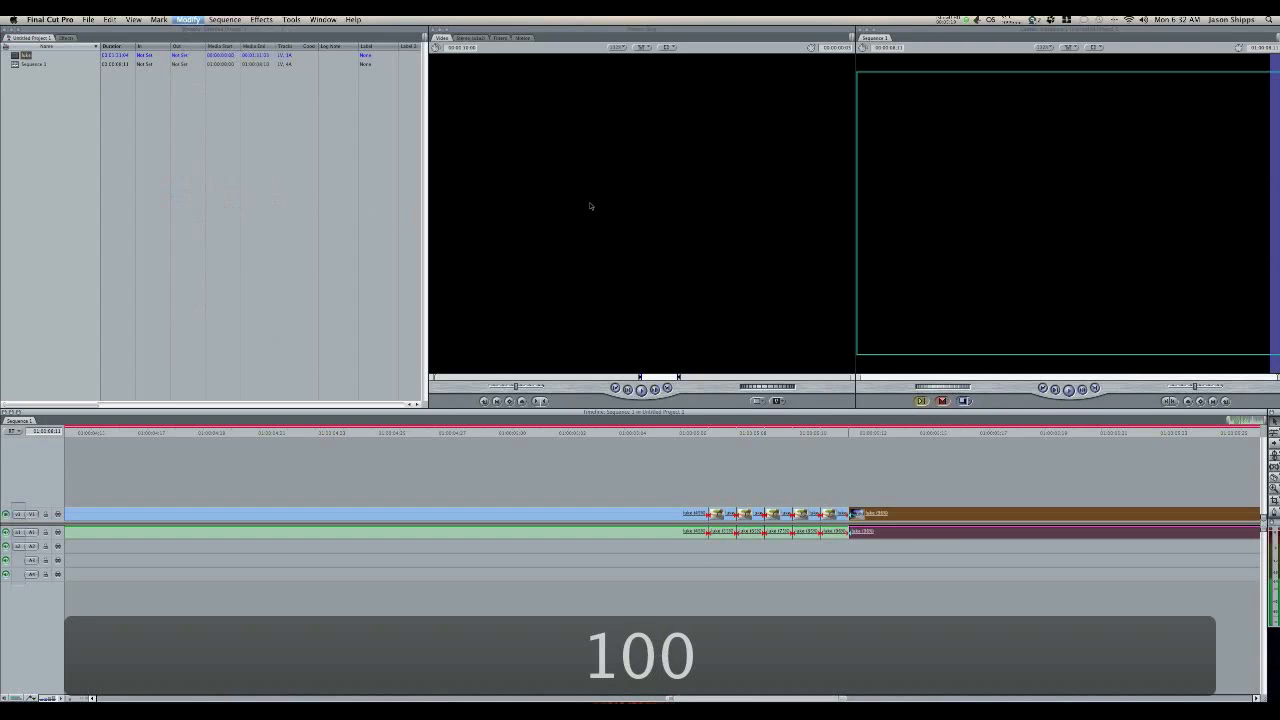
Step: Return the playhead to the start of the sequence and play the opening of the clip
{"action": "left_click_drag", "start_coordinate": [821, 695], "coordinate": [740, 696]}
{"action": "left_click_drag", "start_coordinate": [66, 642], "coordinate": [4, 640]}
{"action": "left_click_drag", "start_coordinate": [67, 699], "coordinate": [69, 698]}
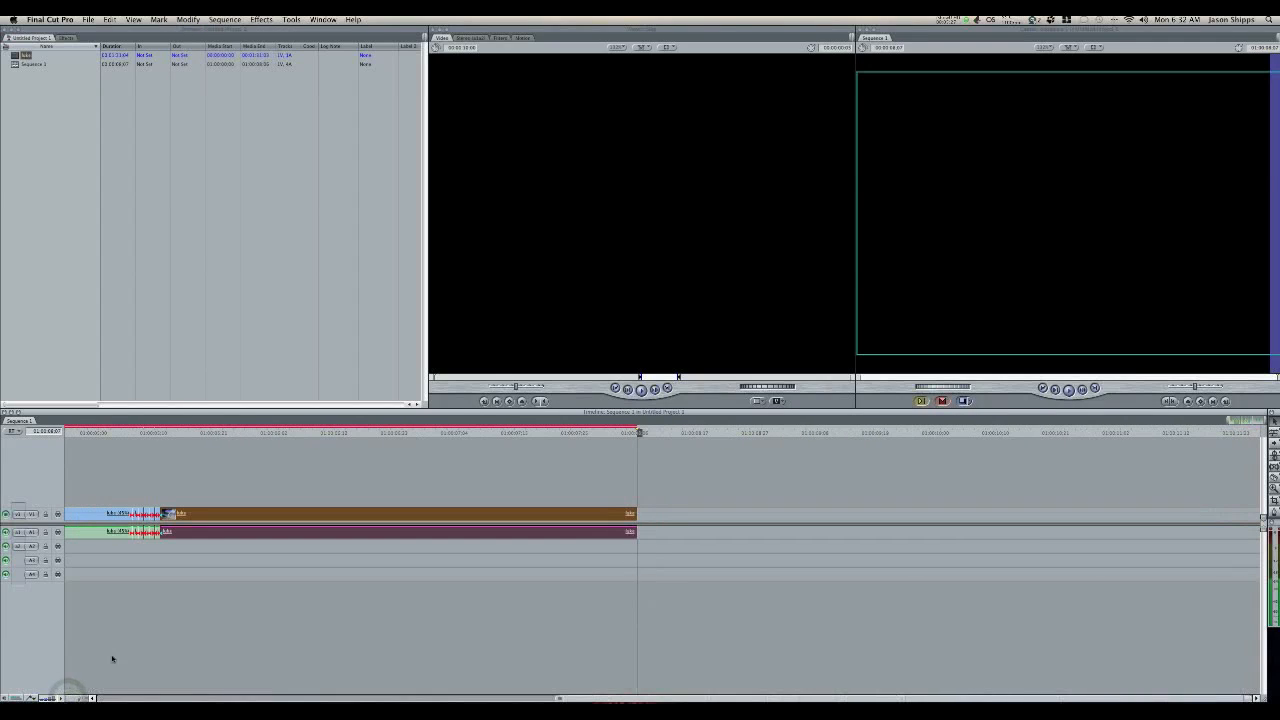
{"action": "left_click_drag", "start_coordinate": [571, 700], "coordinate": [132, 694]}
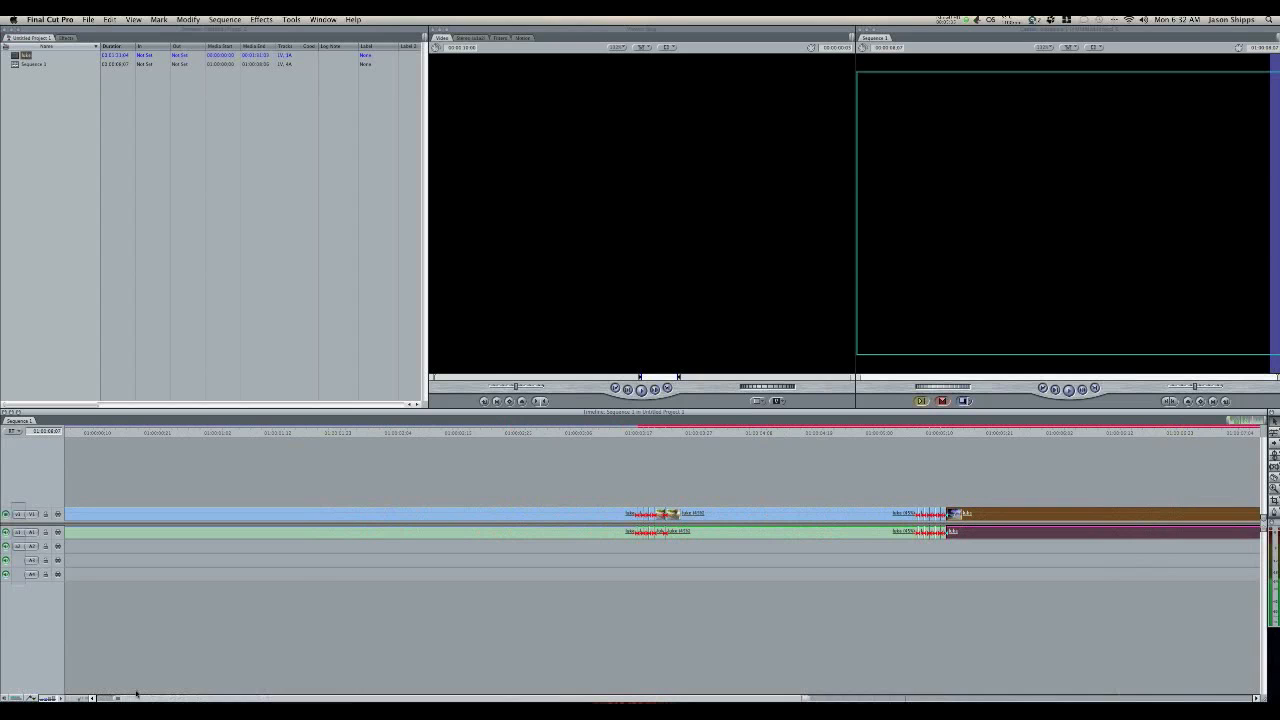
{"action": "left_click_drag", "start_coordinate": [626, 437], "coordinate": [66, 434]}
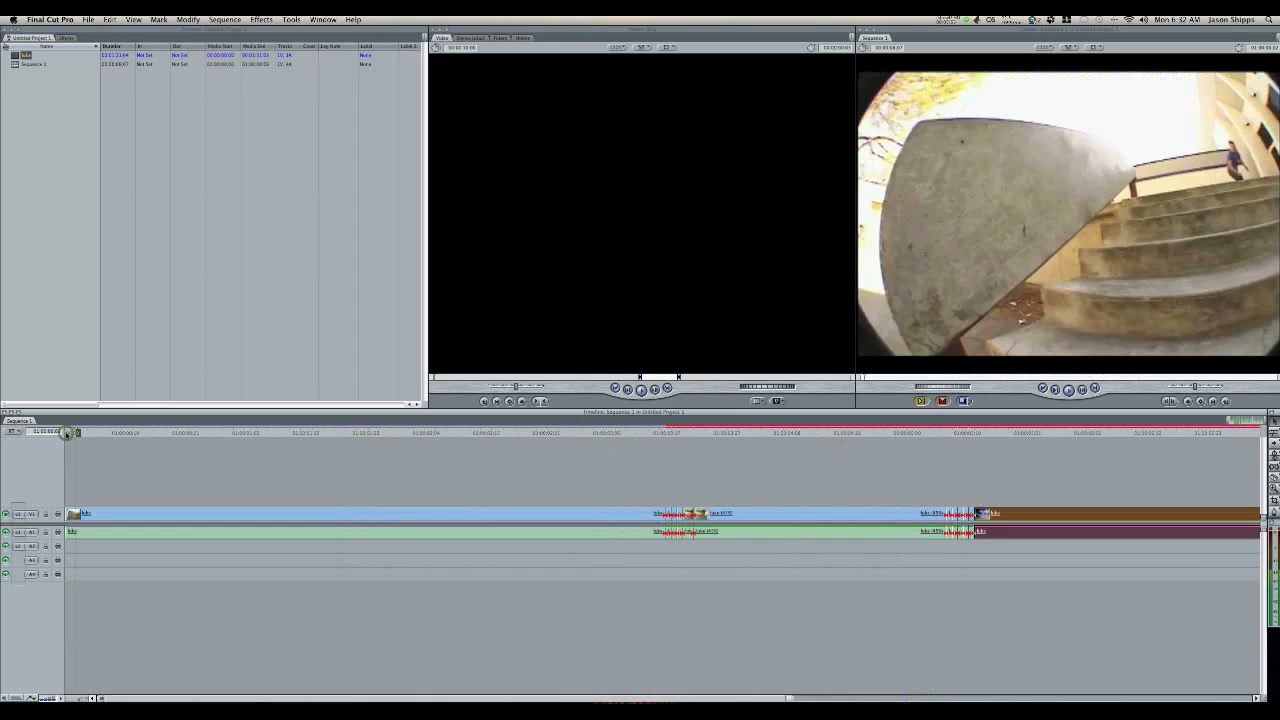
{"action": "left_click_drag", "start_coordinate": [67, 434], "coordinate": [71, 433]}
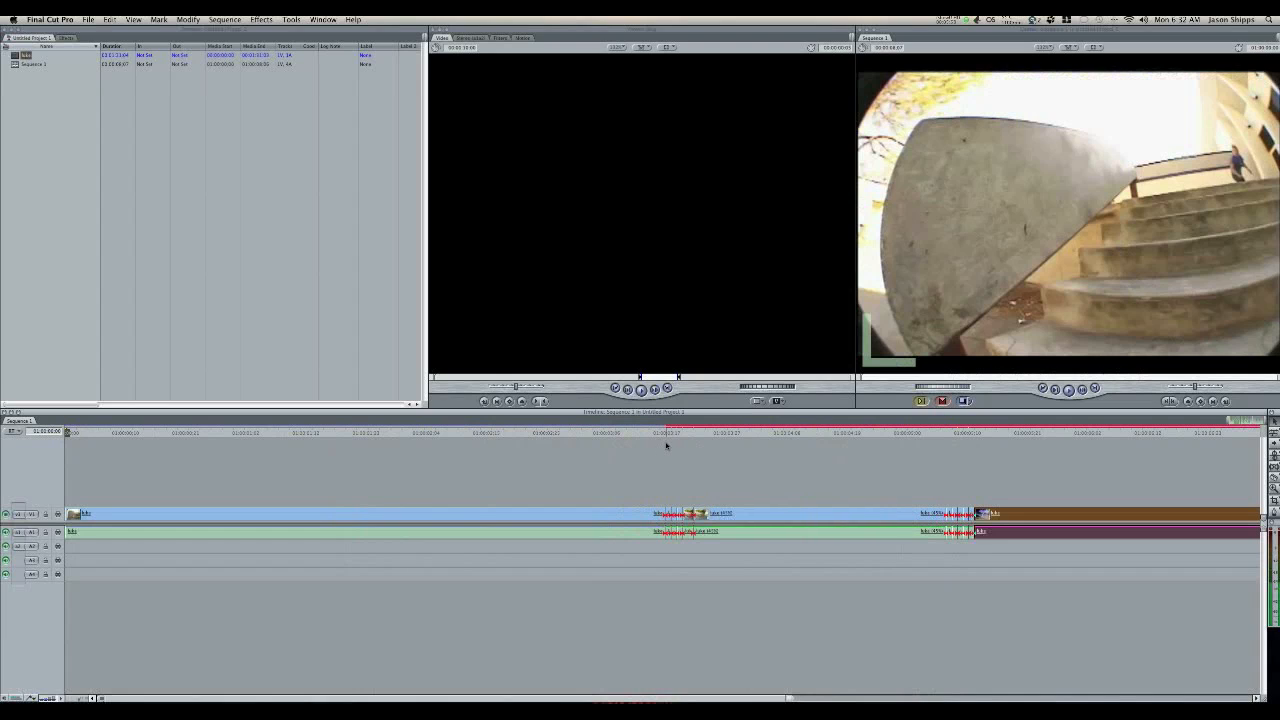
{"action": "key", "text": "space"}
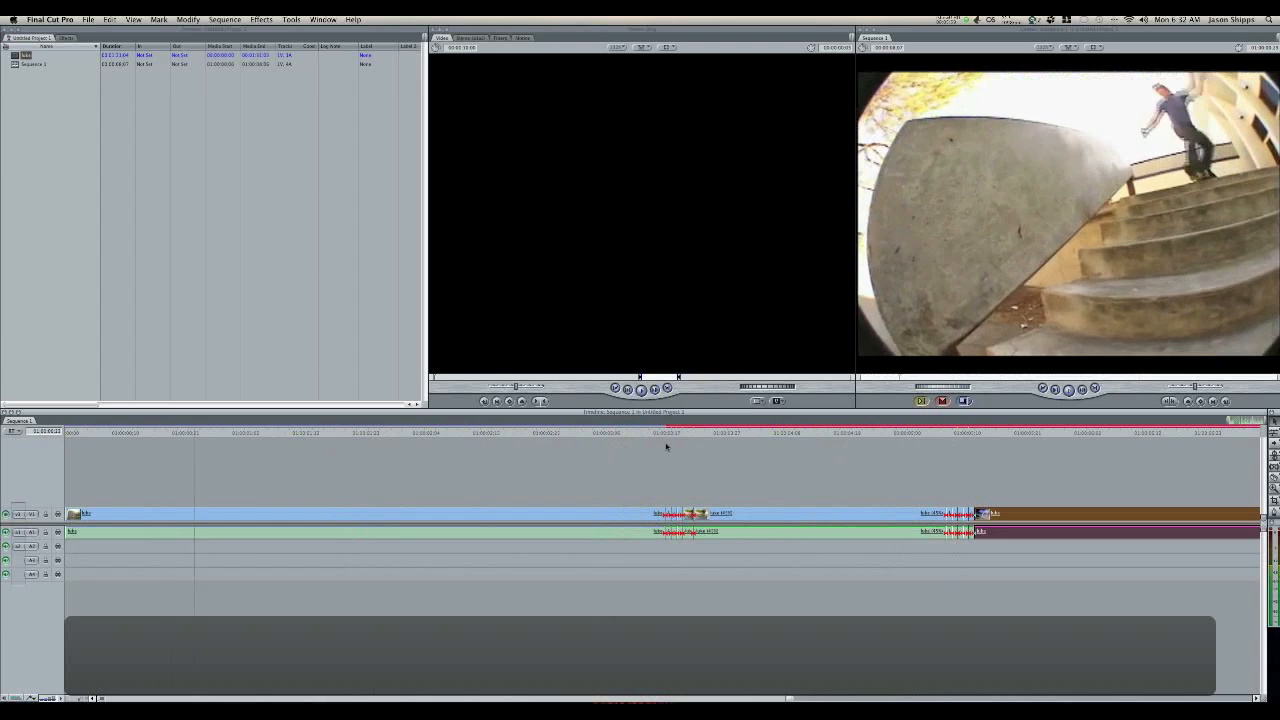
Step: Select all clips in the sequence and render the video that needs rendering and the audio for playback
{"action": "key", "text": "super+a"}
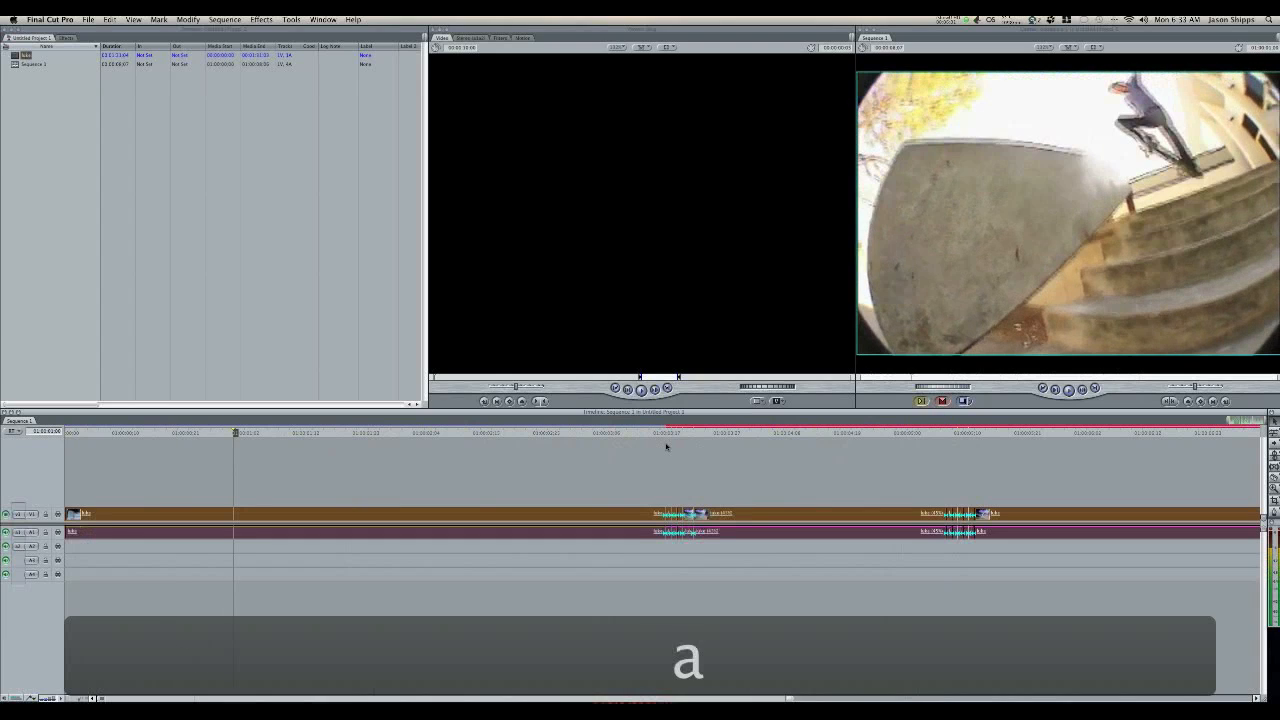
{"action": "left_click", "coordinate": [265, 20]}
{"action": "mouse_move", "coordinate": [262, 50]}
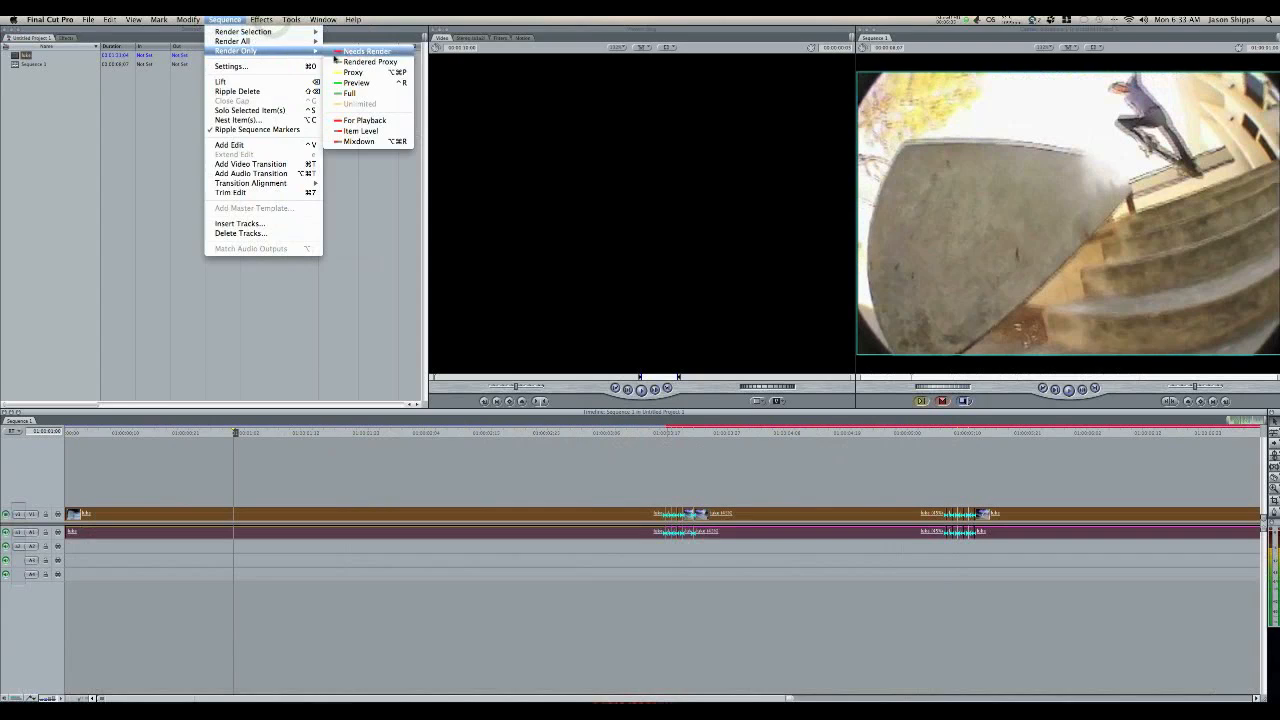
{"action": "left_click", "coordinate": [357, 57]}
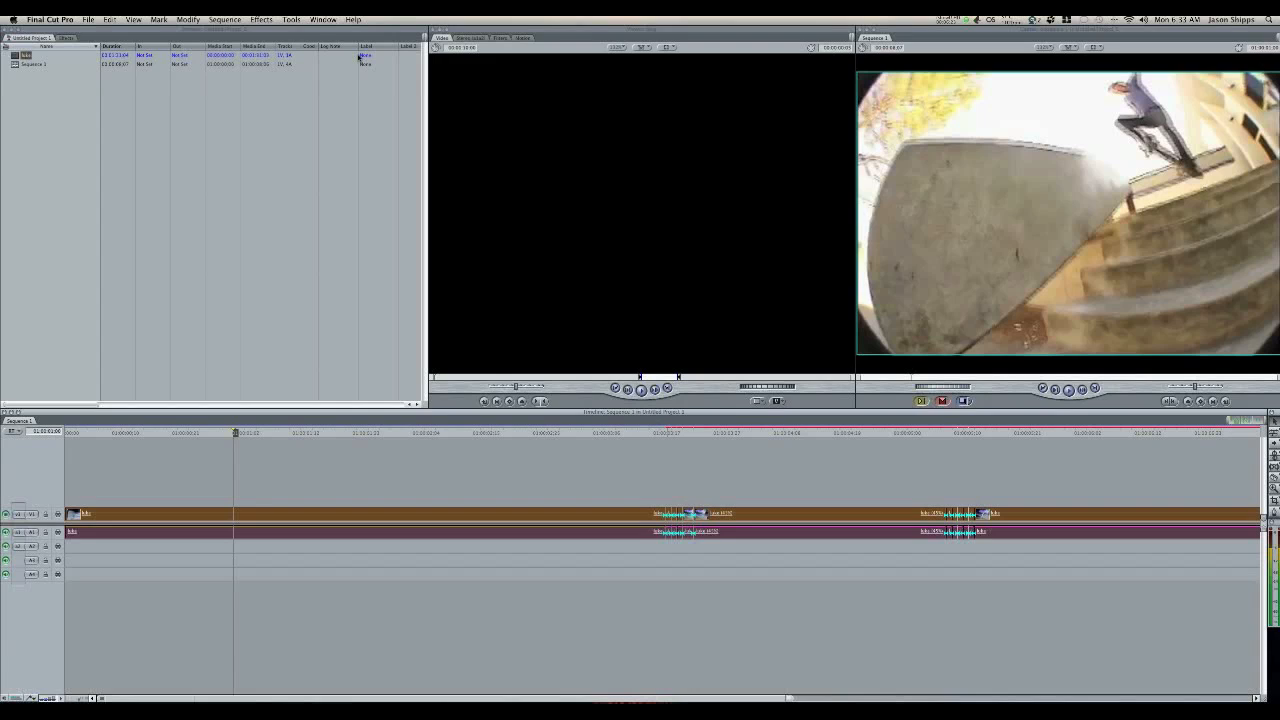
{"action": "left_click", "coordinate": [224, 19]}
{"action": "mouse_move", "coordinate": [250, 50]}
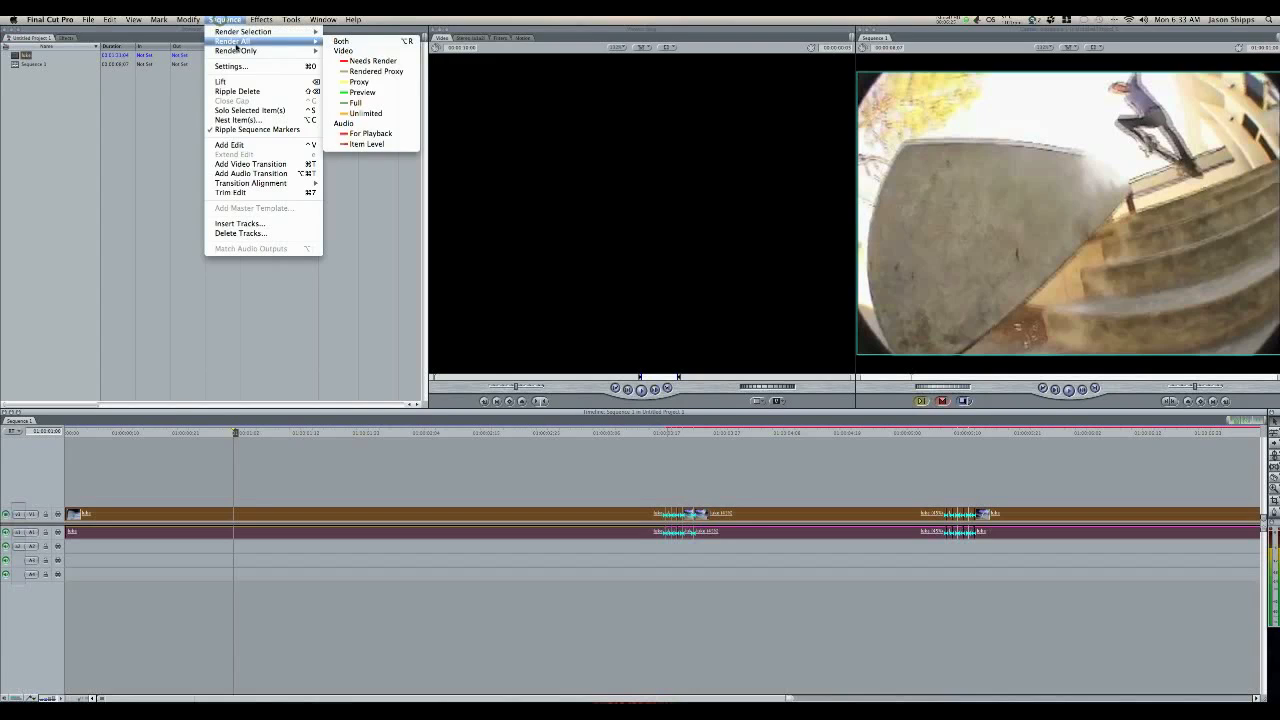
{"action": "left_click", "coordinate": [386, 120]}
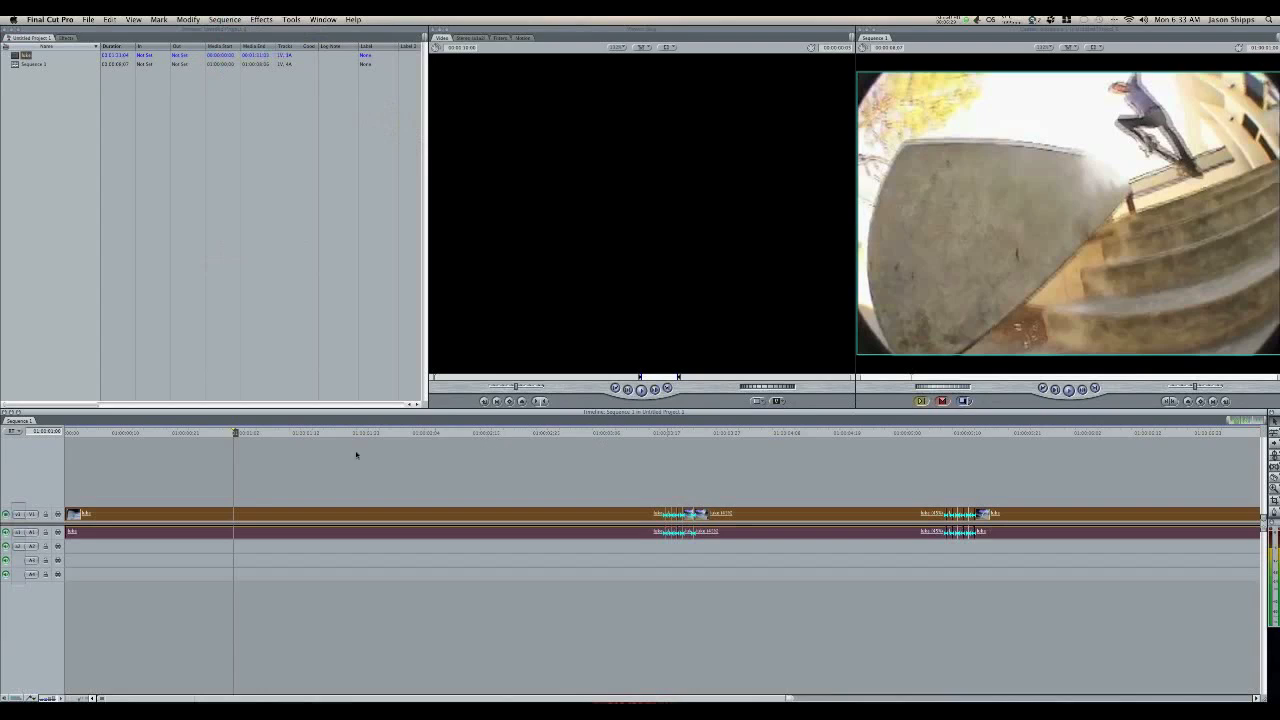
Step: Play the rendered sequence from beginning to end and return the playhead to the start of the first slow-down ramp
{"action": "left_click", "coordinate": [67, 432]}
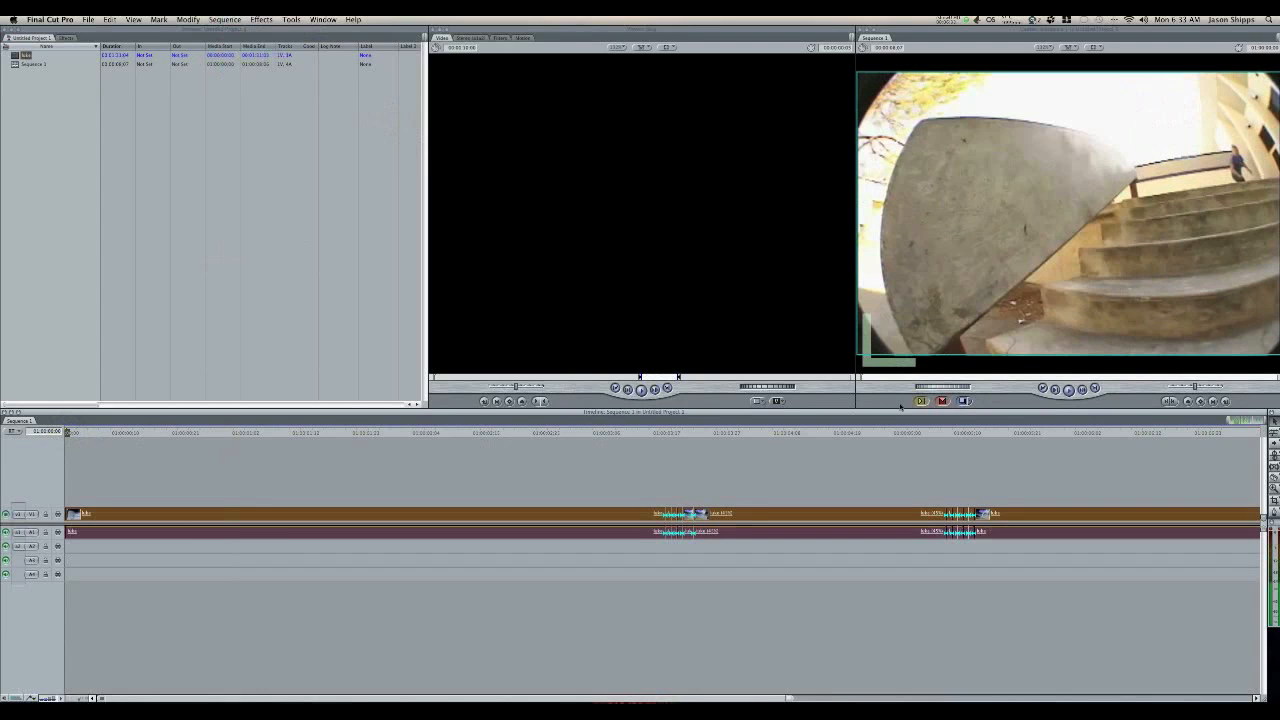
{"action": "left_click", "coordinate": [1068, 389]}
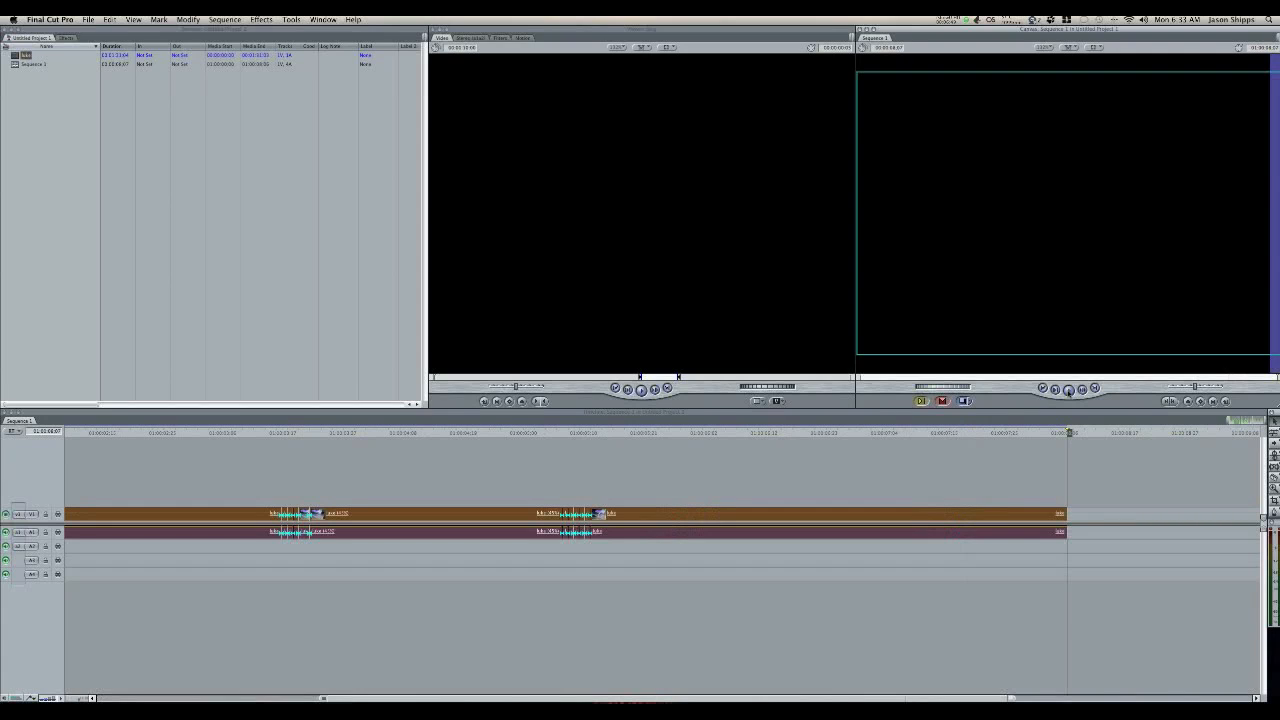
{"action": "scroll", "coordinate": [898, 480], "scroll_direction": "left", "scroll_amount": 8}
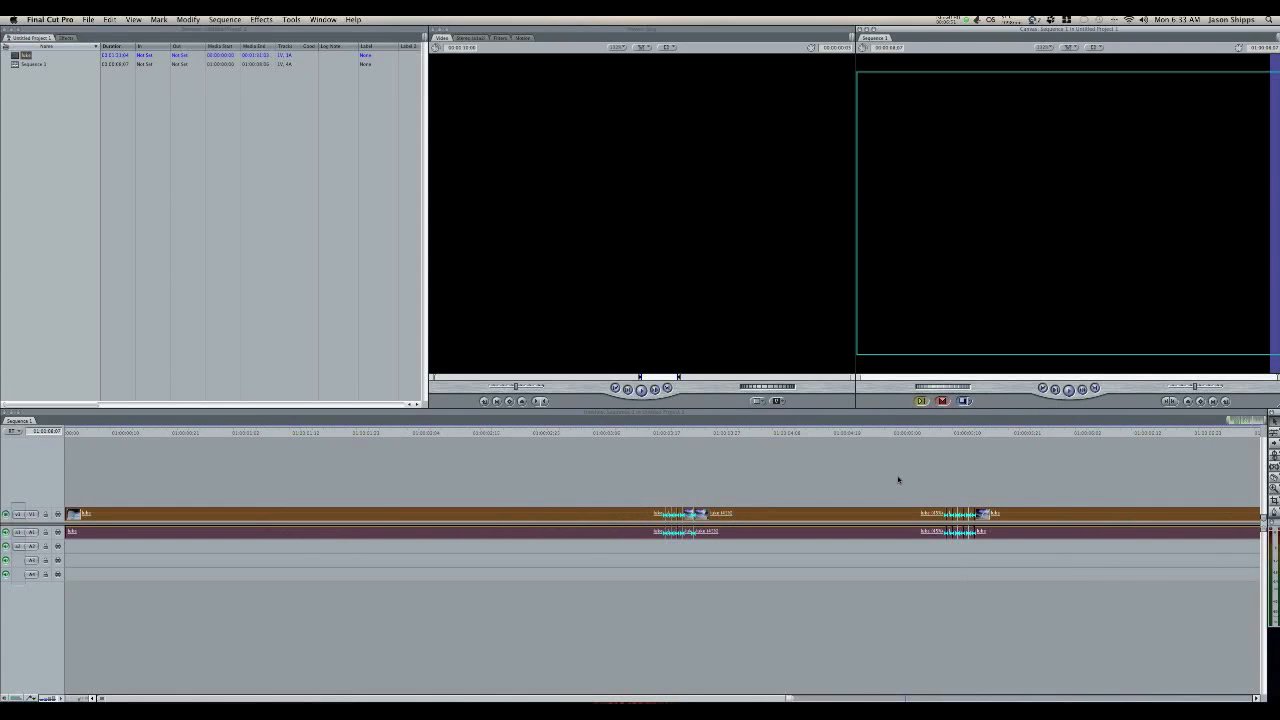
{"action": "left_click", "coordinate": [653, 433]}
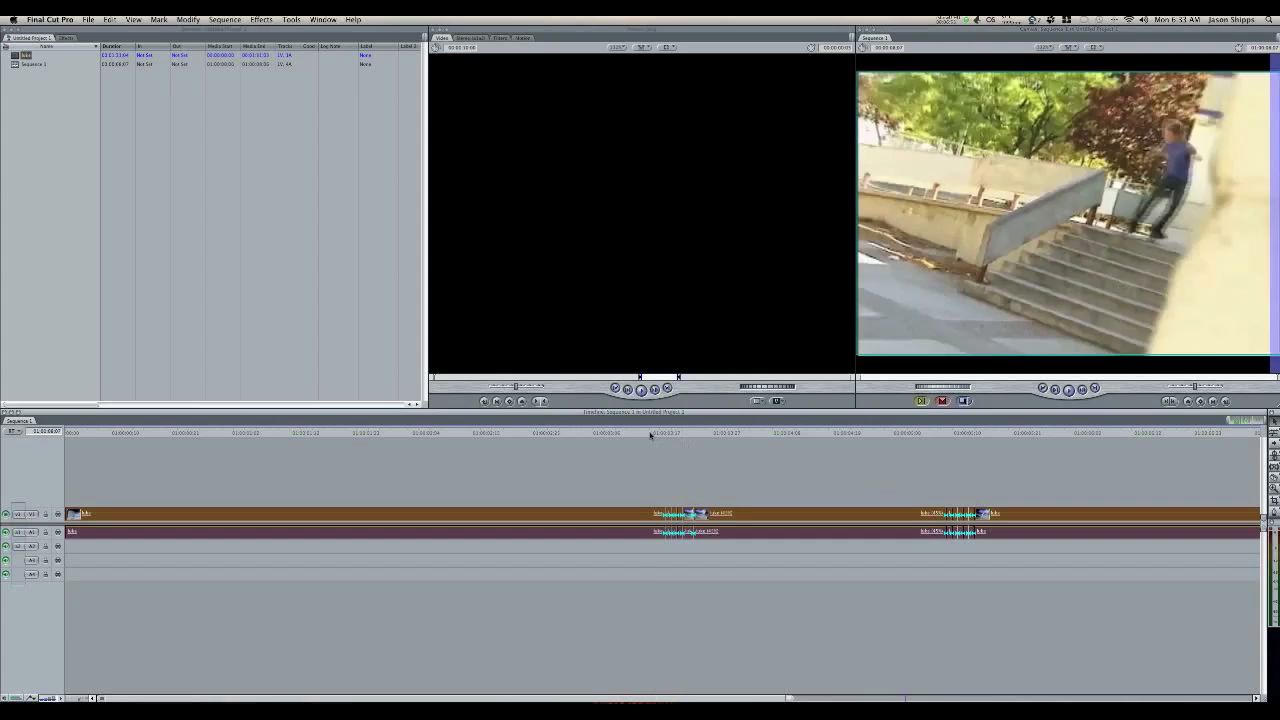